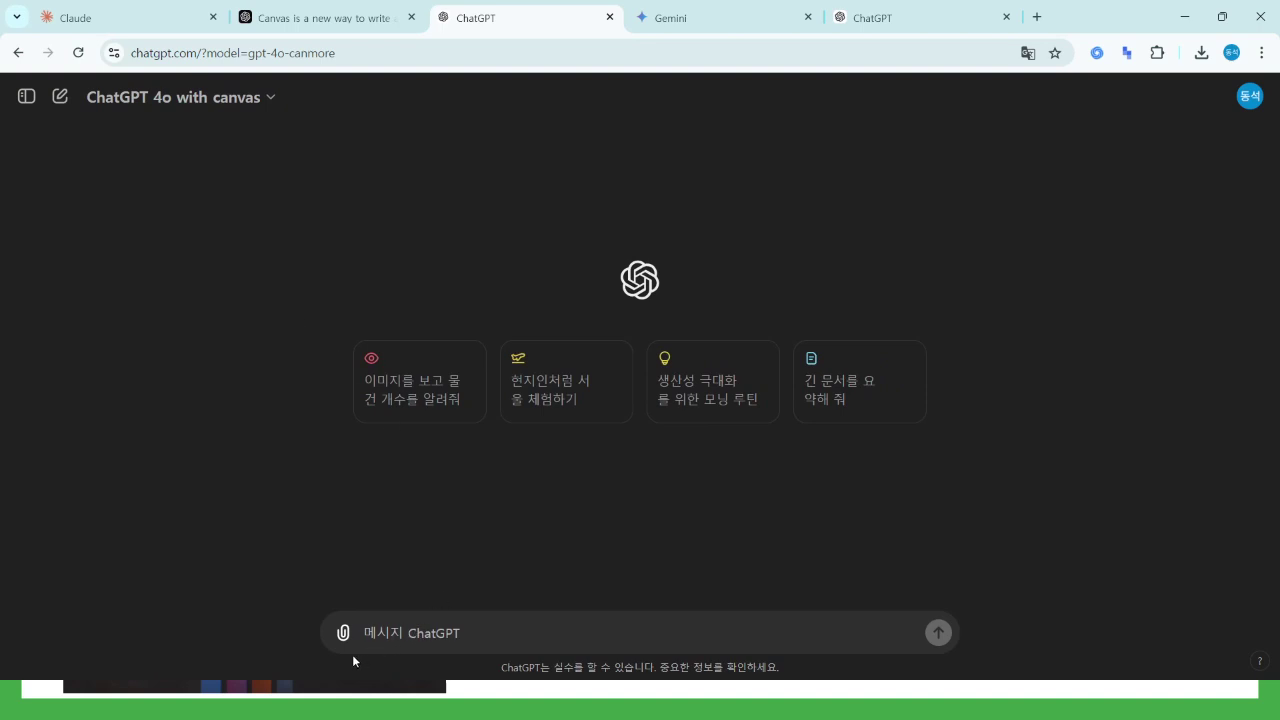
Switch the model to o1-preview and back to GPT-4o with canvas.
{"action": "left_click", "coordinate": [132, 103]}
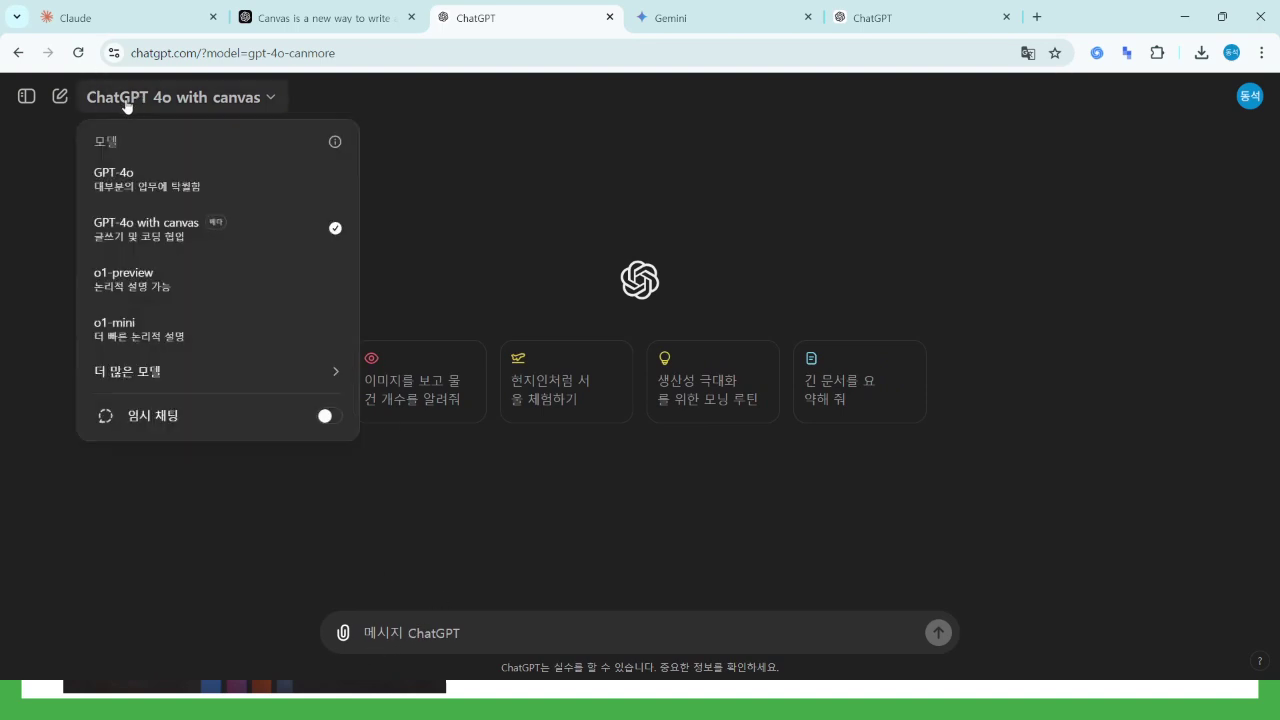
{"action": "left_click", "coordinate": [146, 287]}
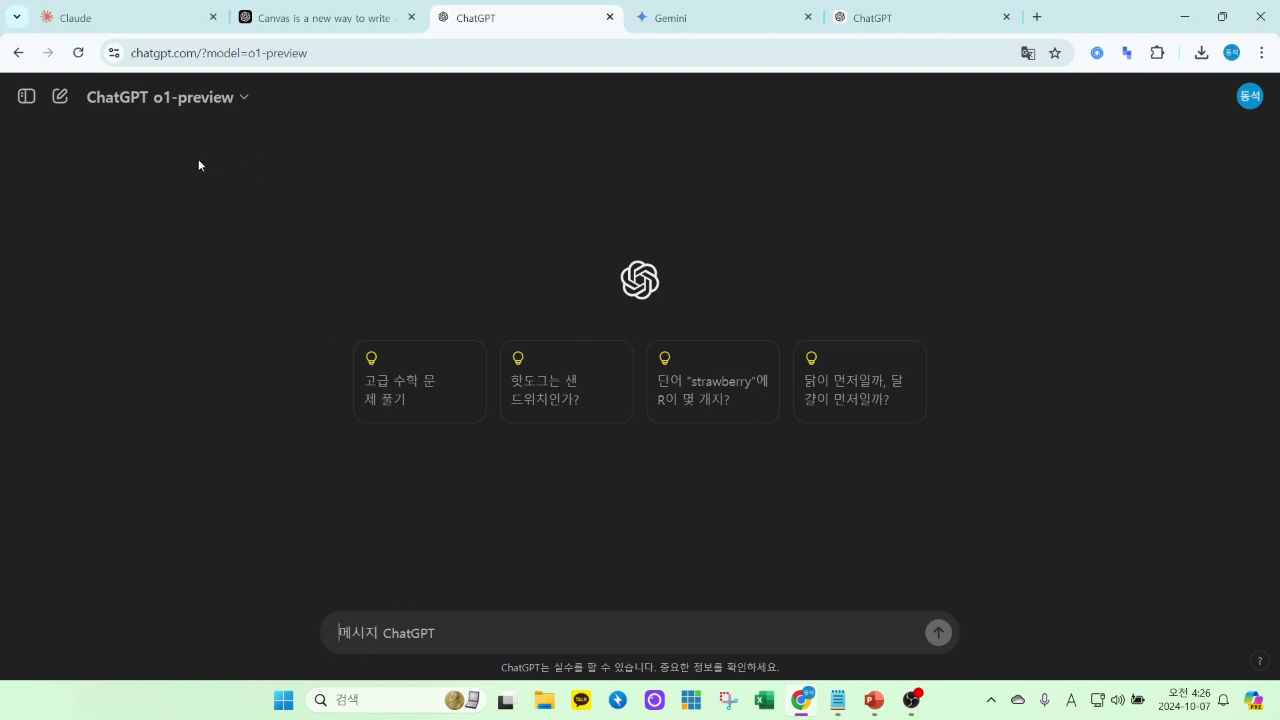
{"action": "left_click", "coordinate": [203, 106]}
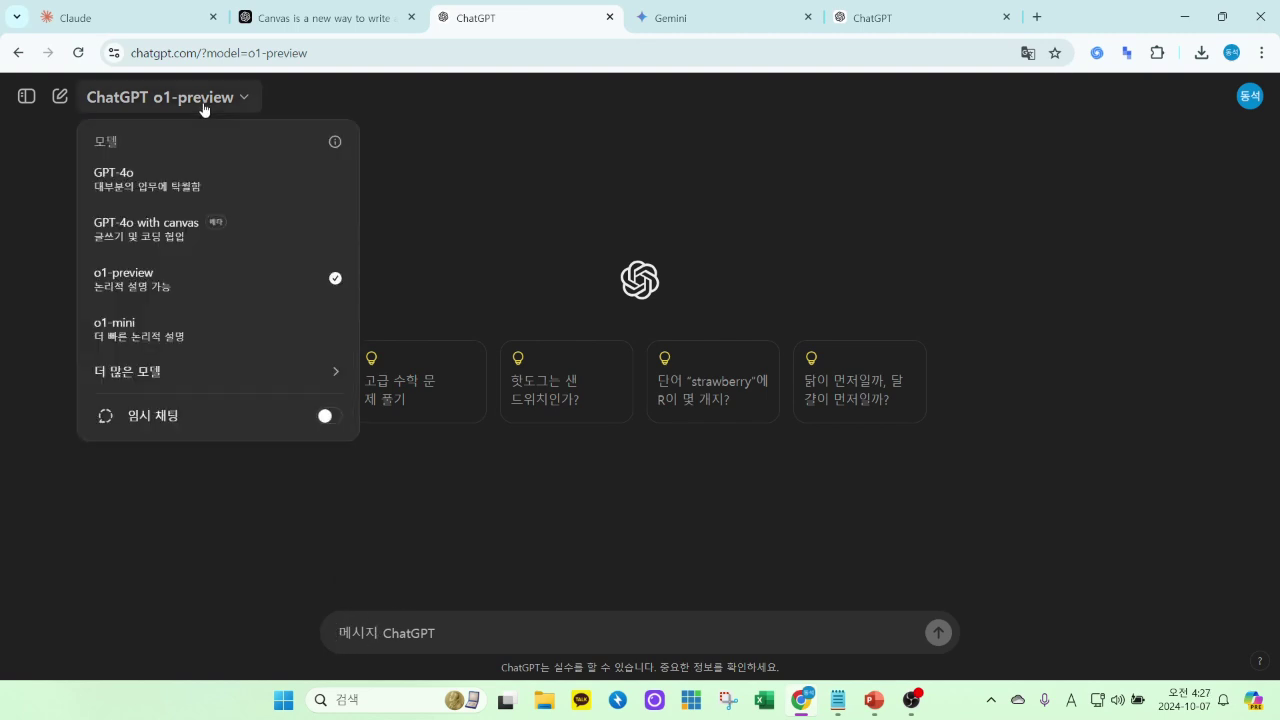
{"action": "left_click", "coordinate": [153, 237]}
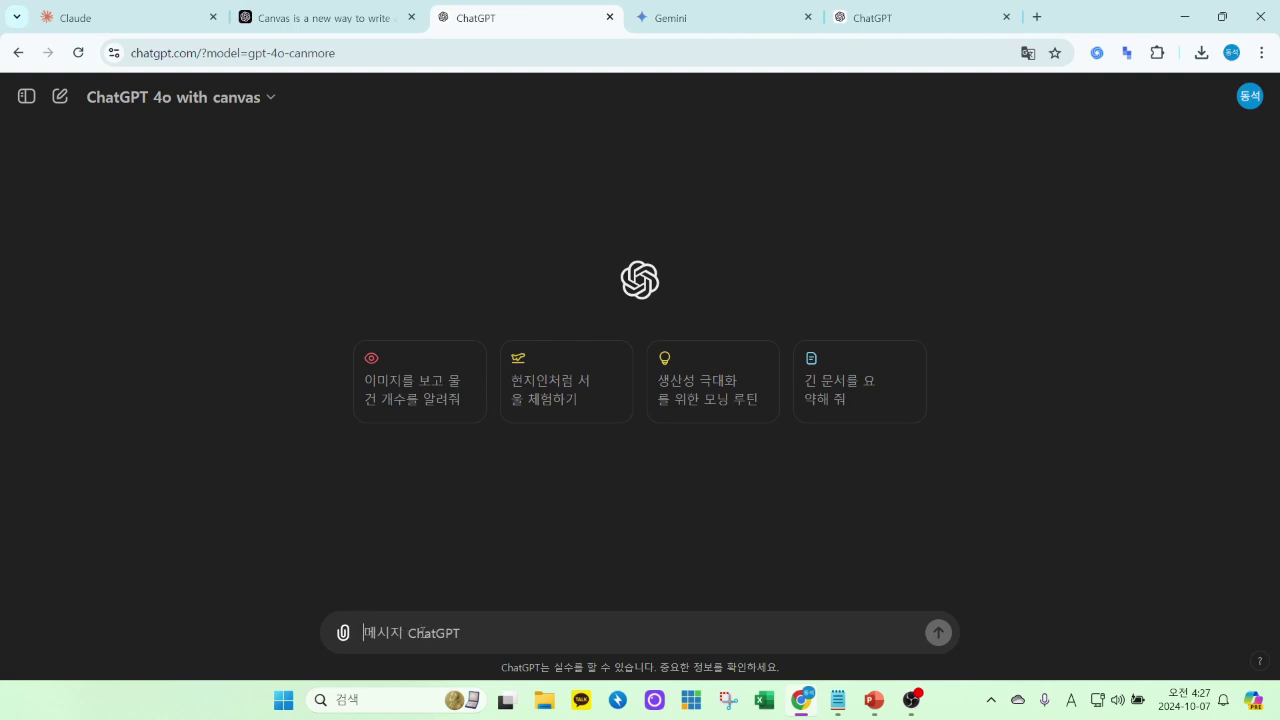
{"action": "type", "text": "test"}
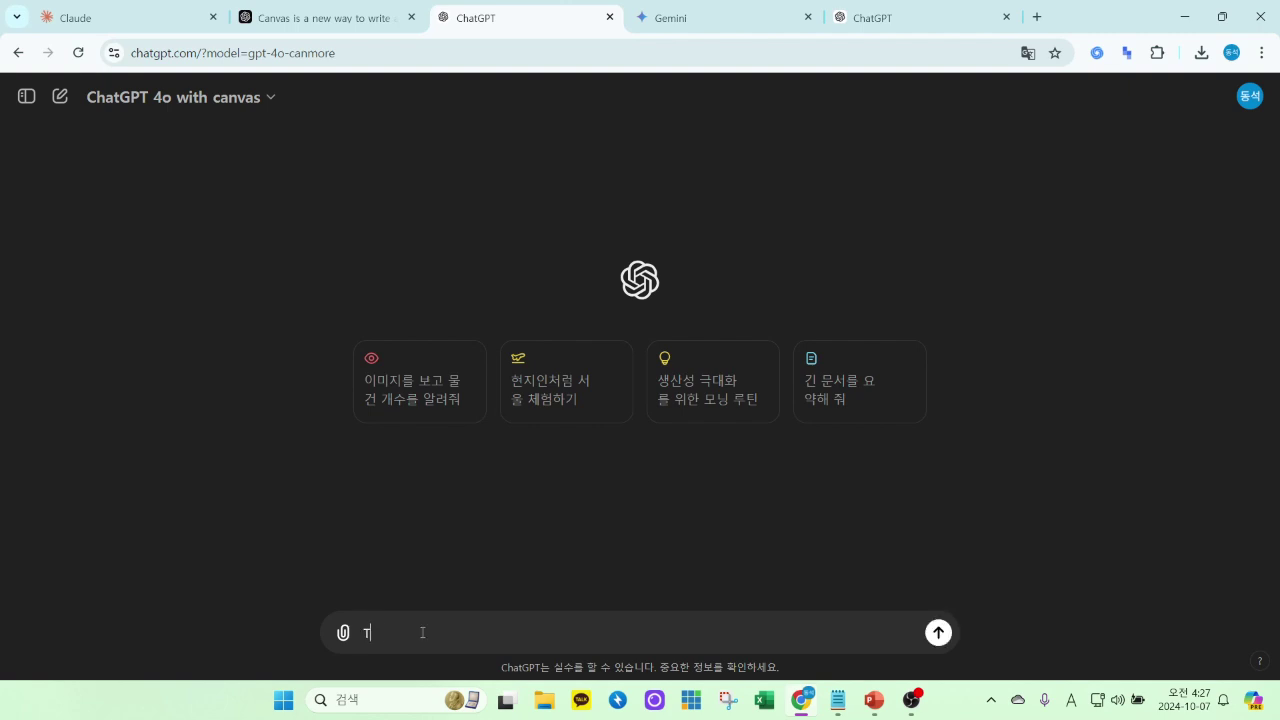
{"action": "key", "text": "BackSpace"}
{"action": "key", "text": "BackSpace"}
{"action": "key", "text": "BackSpace"}
{"action": "key", "text": "BackSpace"}
Send the prompt "생성형 AI가 온라인 마케터들에게 미치는 영향에 대한 아티클을 작성해줘".
{"action": "type", "text": "생성형 AI"}
{"action": "key", "text": "Hangul"}
{"action": "type", "text": "ㄱ온라인 마켙"}
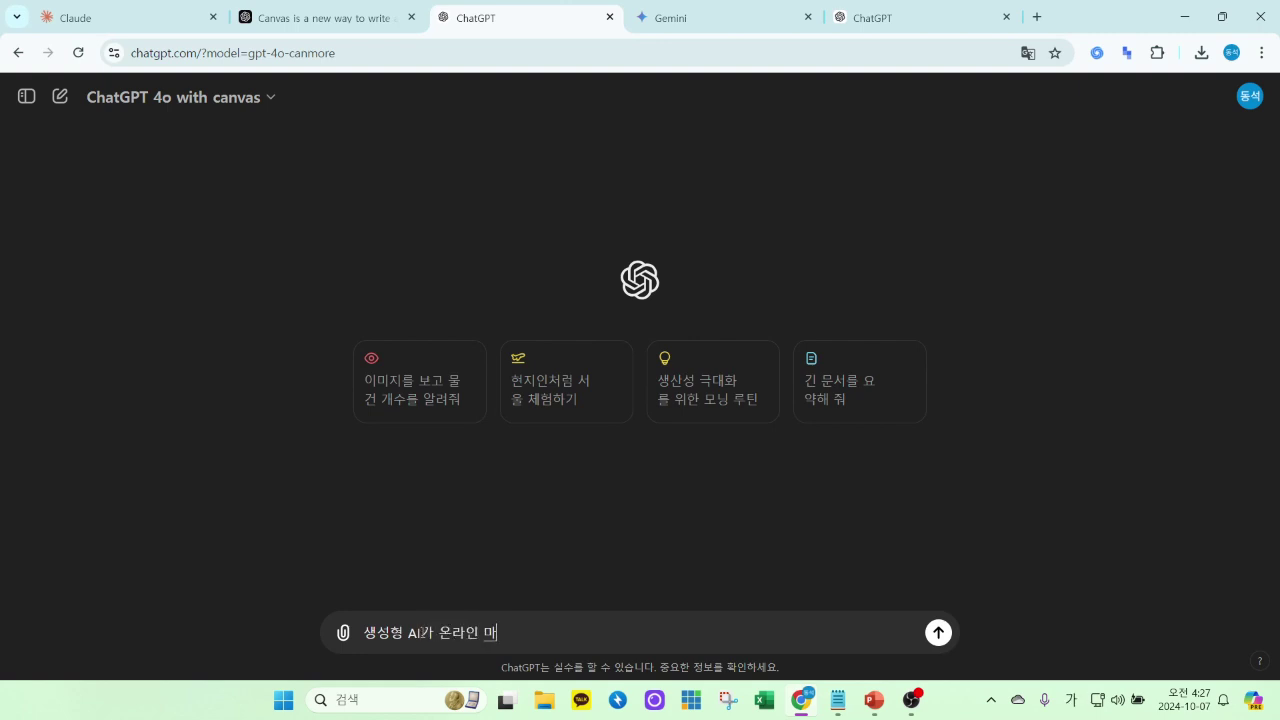
{"action": "type", "text": "터들에게 미치는 영"}
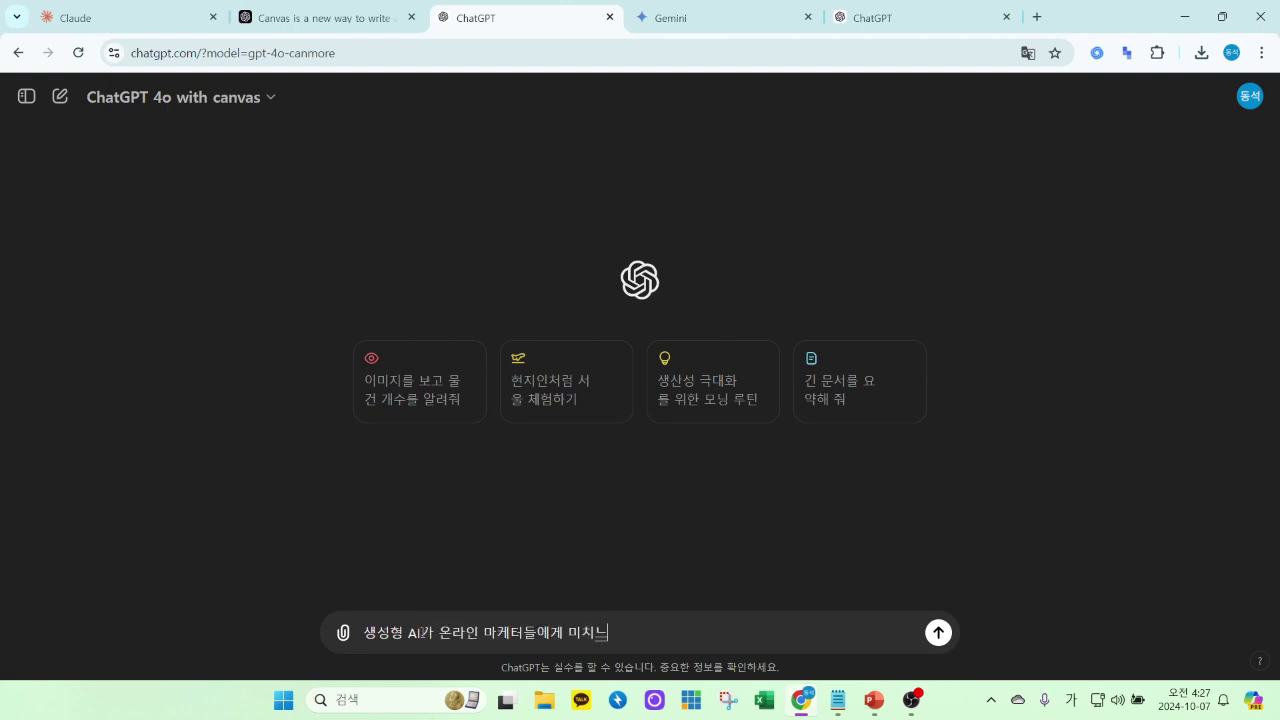
{"action": "type", "text": "향에 대한"}
{"action": "type", "text": " 아티크ㄹ"}
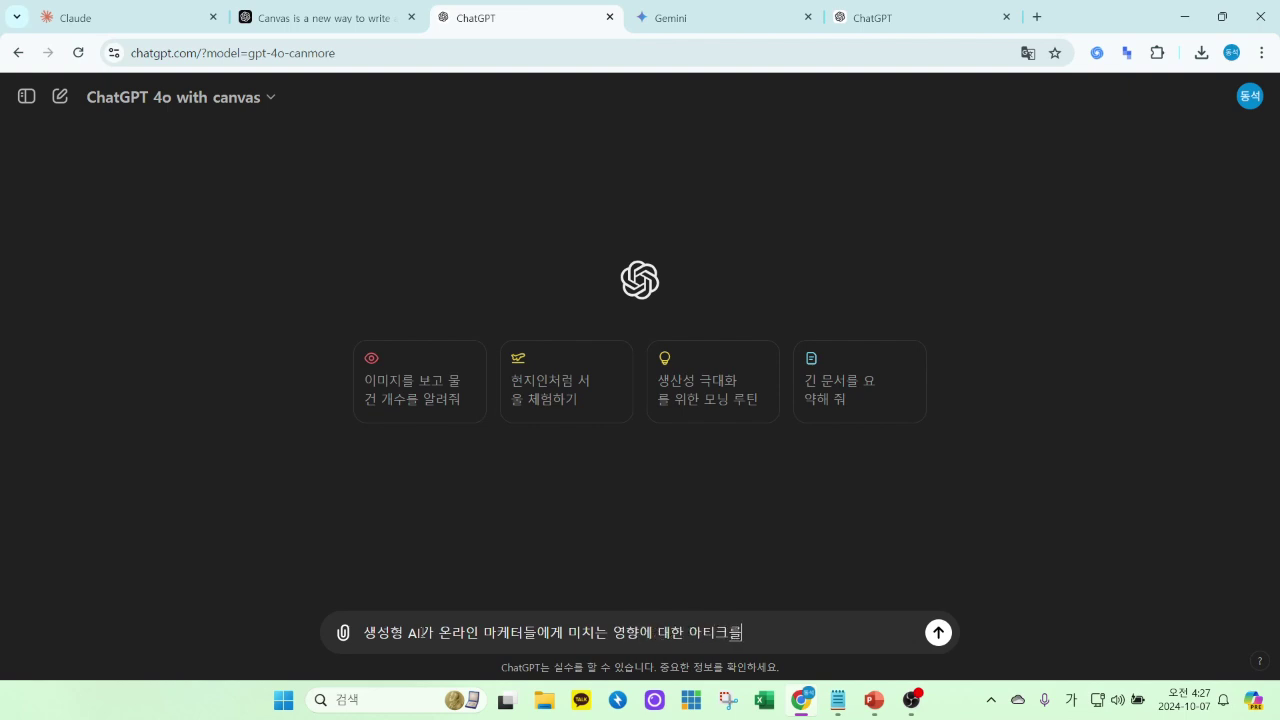
{"action": "key", "text": "BackSpace"}
{"action": "key", "text": "BackSpace"}
{"action": "type", "text": "클을 작성햇줘"}
{"action": "key", "text": "Return"}
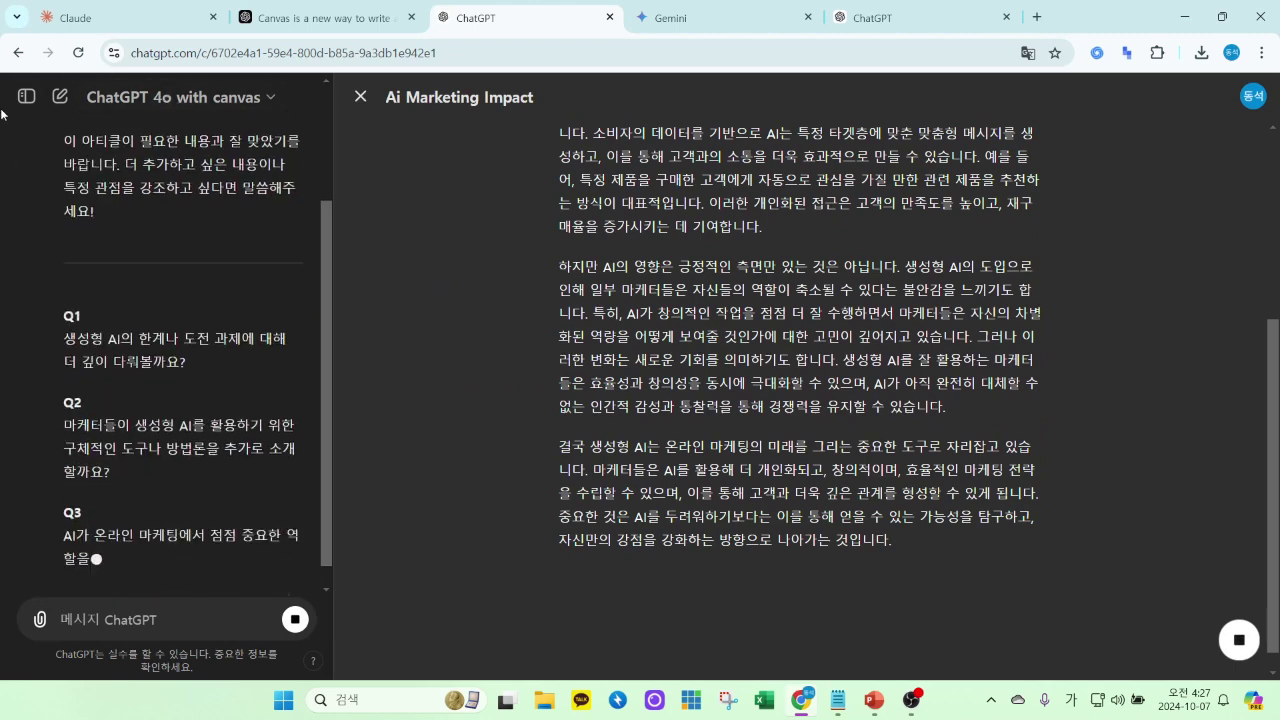
Request edit suggestions for the whole generated article.
{"action": "scroll", "coordinate": [195, 284], "scroll_direction": "up", "scroll_amount": 3}
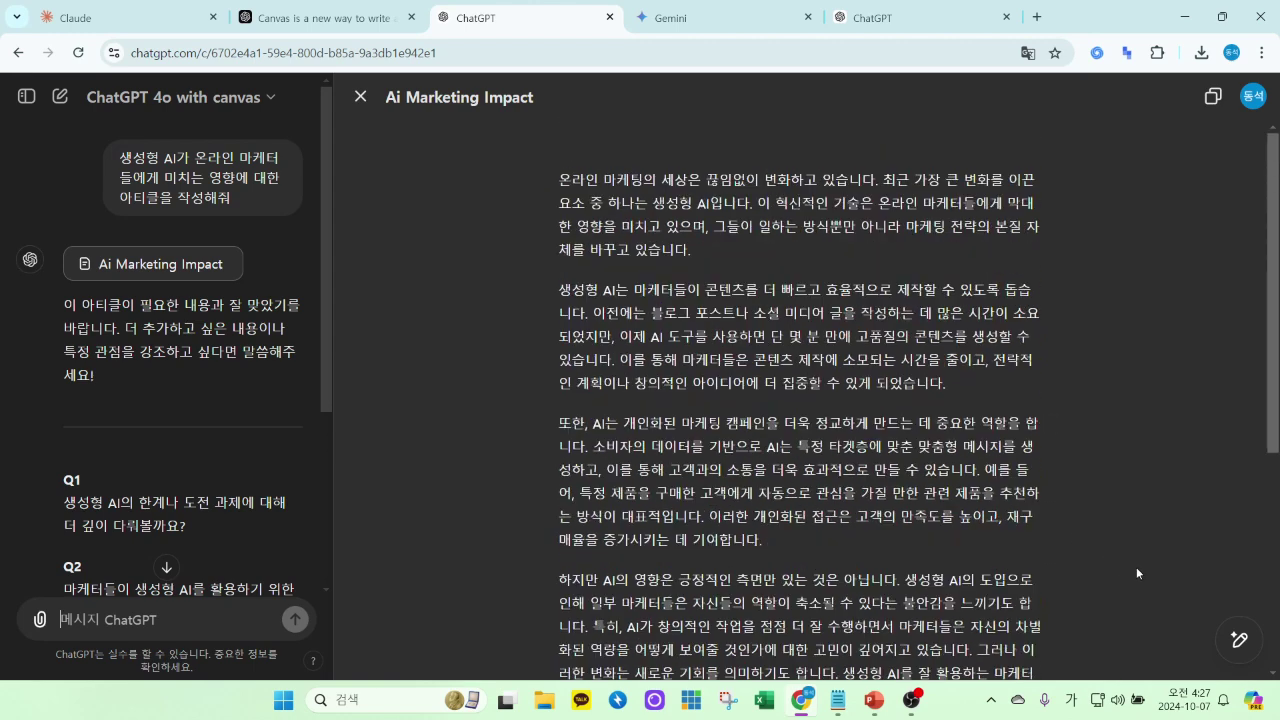
{"action": "mouse_move", "coordinate": [1239, 640]}
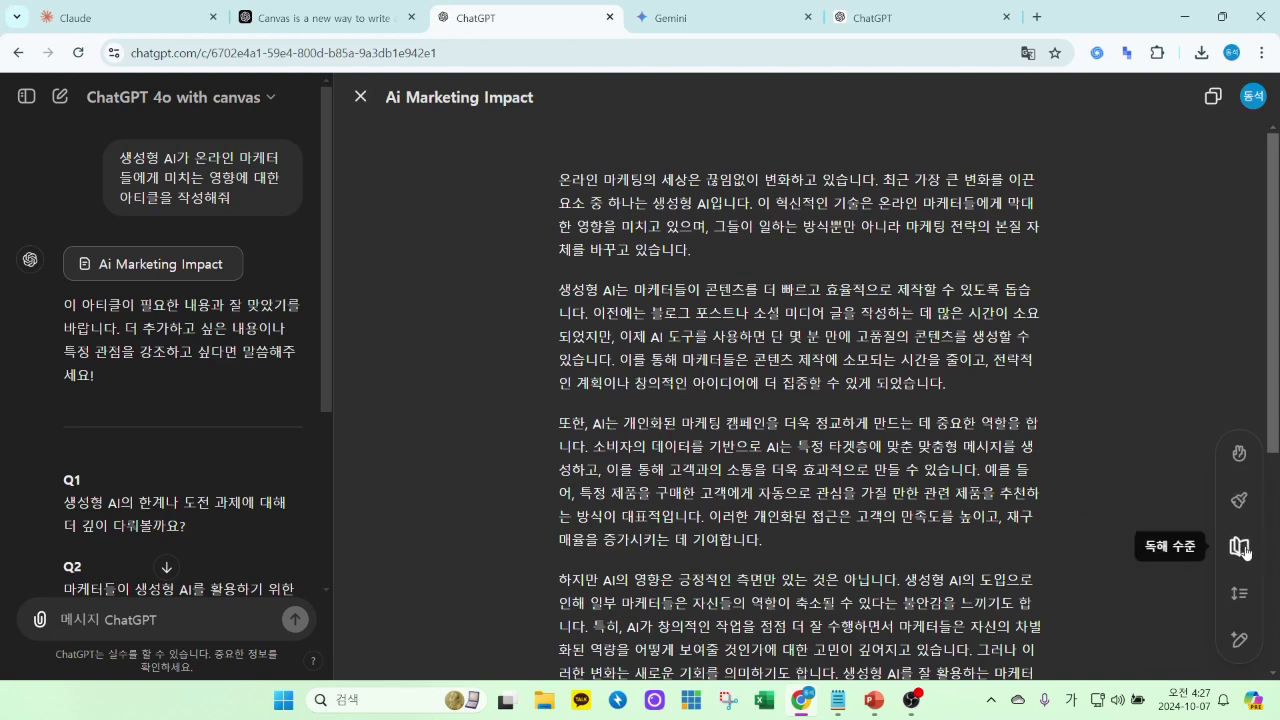
{"action": "left_click", "coordinate": [1241, 640]}
{"action": "scroll", "coordinate": [848, 417], "scroll_direction": "down", "scroll_amount": 2}
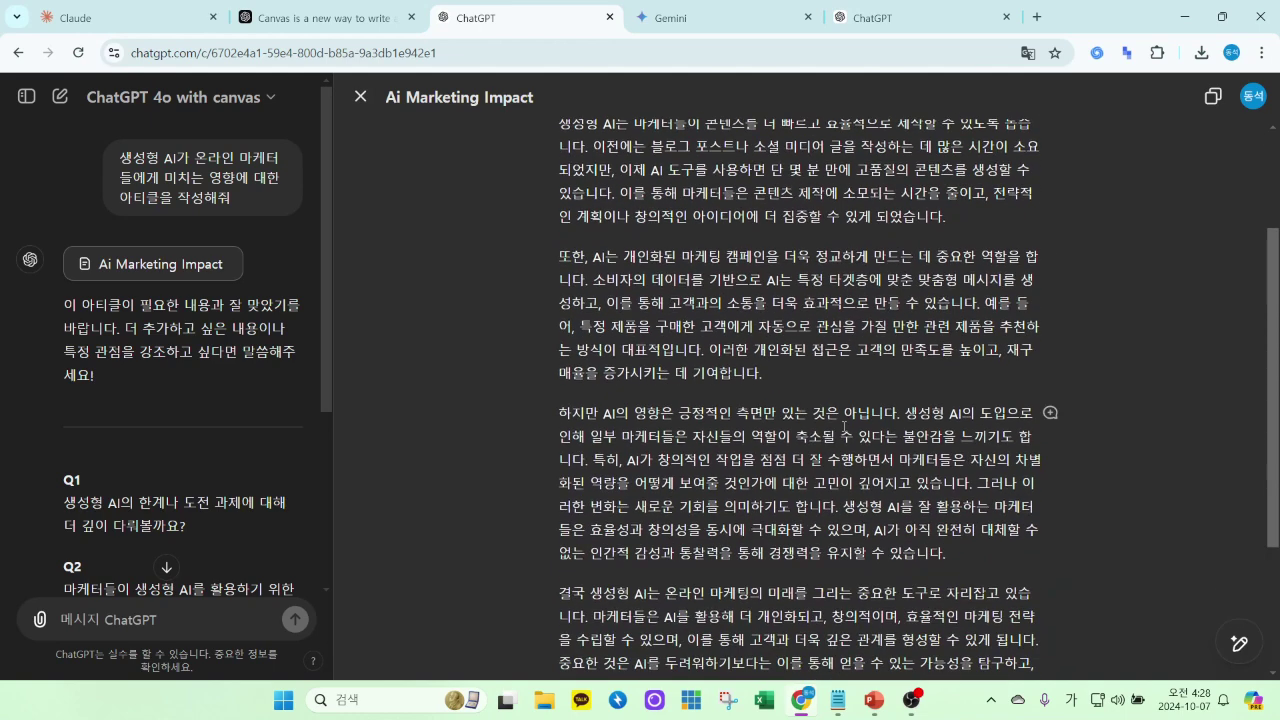
{"action": "left_click", "coordinate": [1241, 640]}
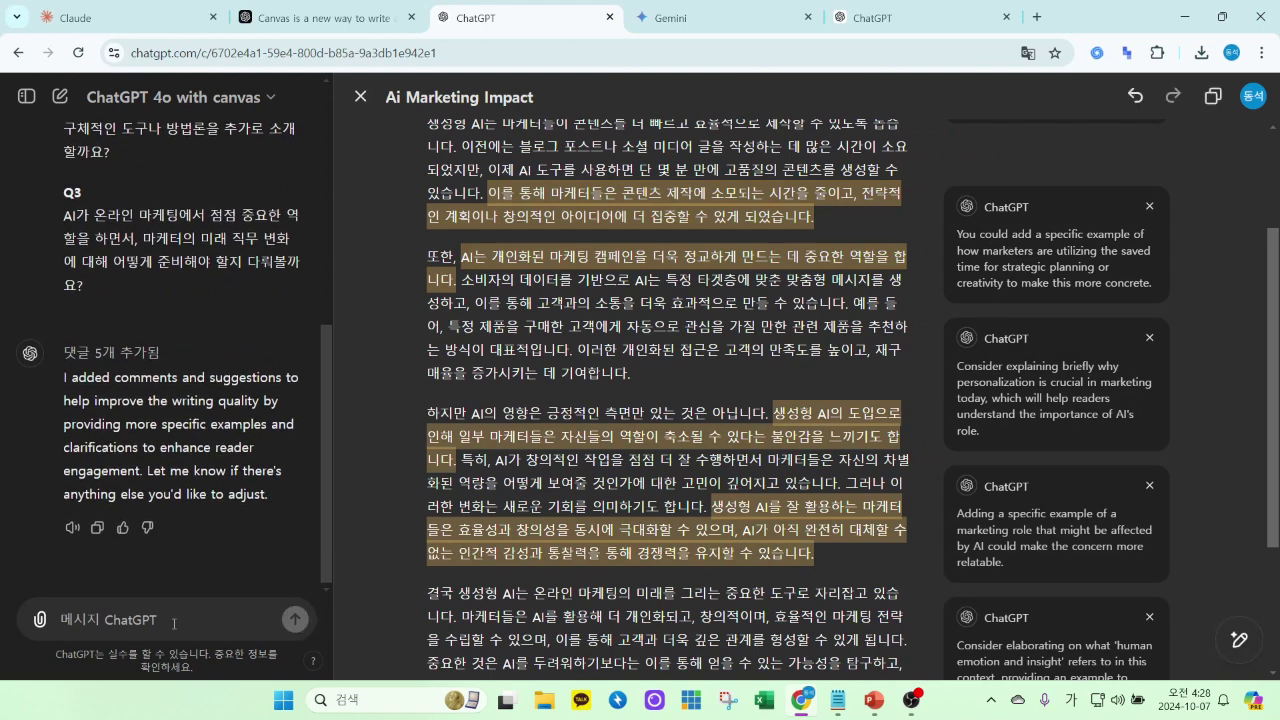
Send the chat message "앞으로 모든 제안과 대화는 한글로 진행해줘".
{"action": "type", "text": "앞으로 뫼"}
{"action": "type", "text": "든 제안과 대한느"}
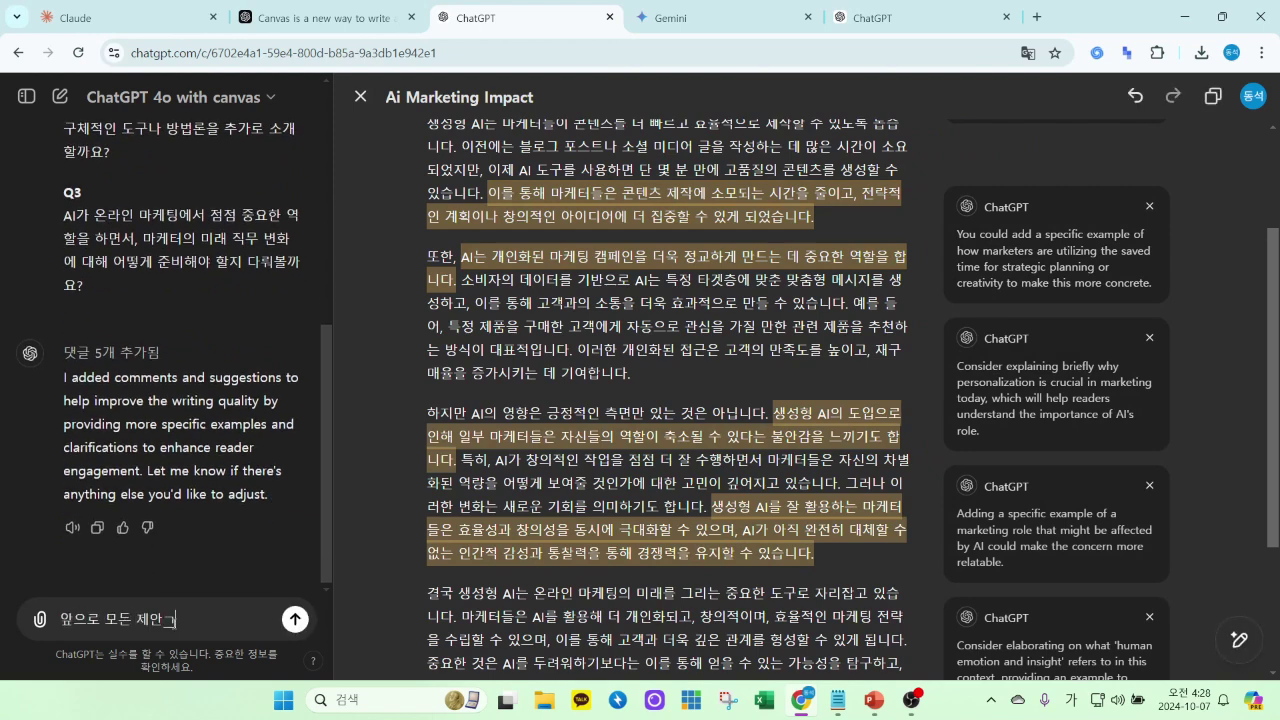
{"action": "key", "text": "BackSpace"}
{"action": "key", "text": "BackSpace"}
{"action": "key", "text": "BackSpace"}
{"action": "type", "text": "화는 한글로 질"}
{"action": "type", "text": "행해줘"}
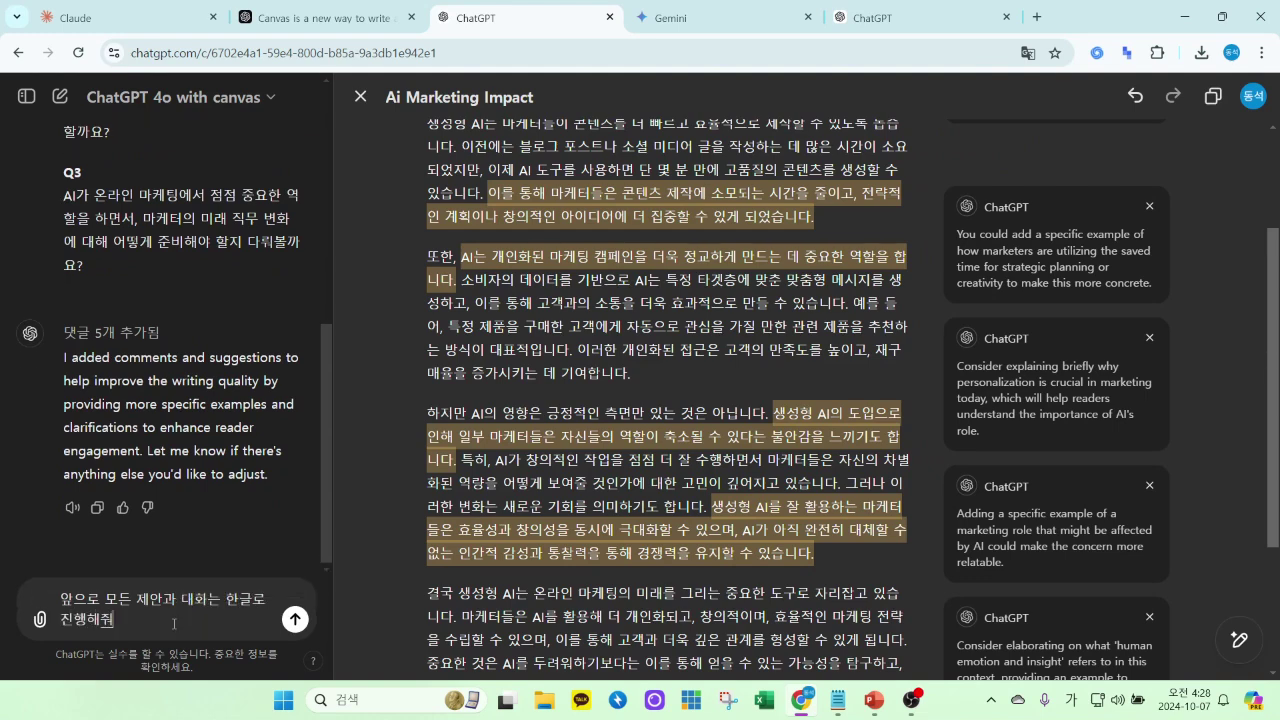
{"action": "key", "text": "Return"}
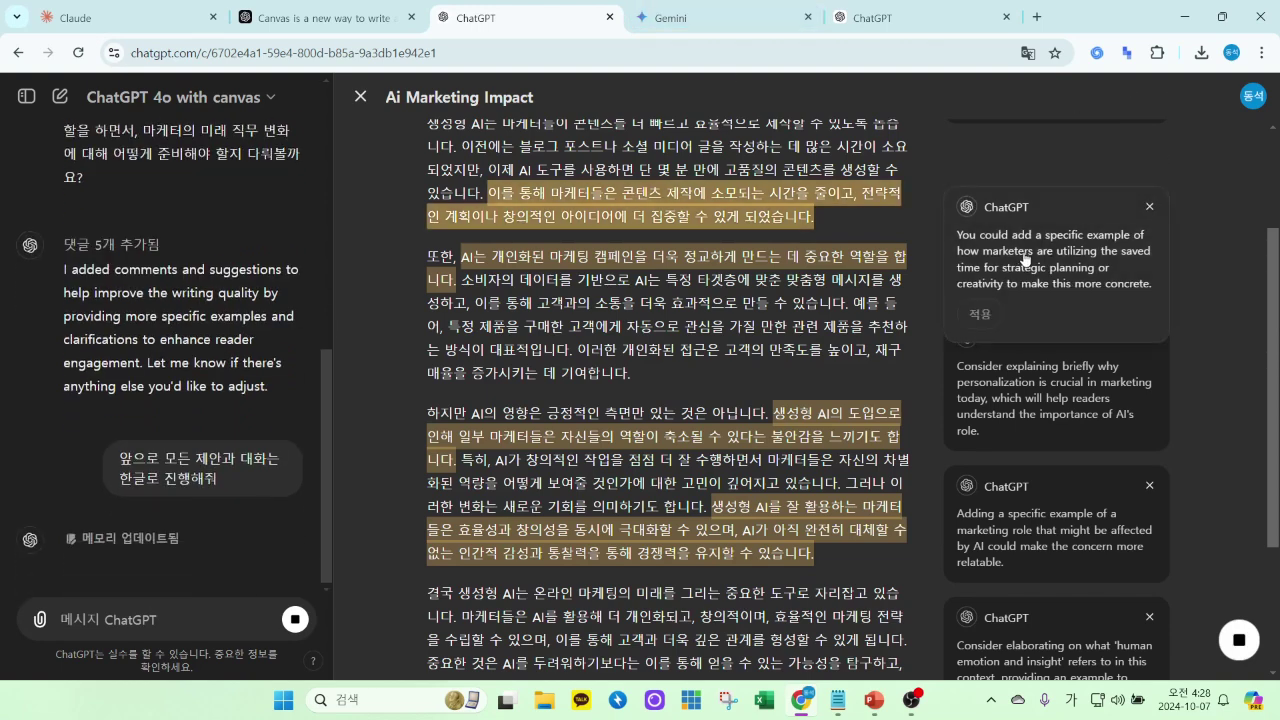
Dismiss all the English edit suggestions attached to the article.
{"action": "mouse_move", "coordinate": [1065, 349]}
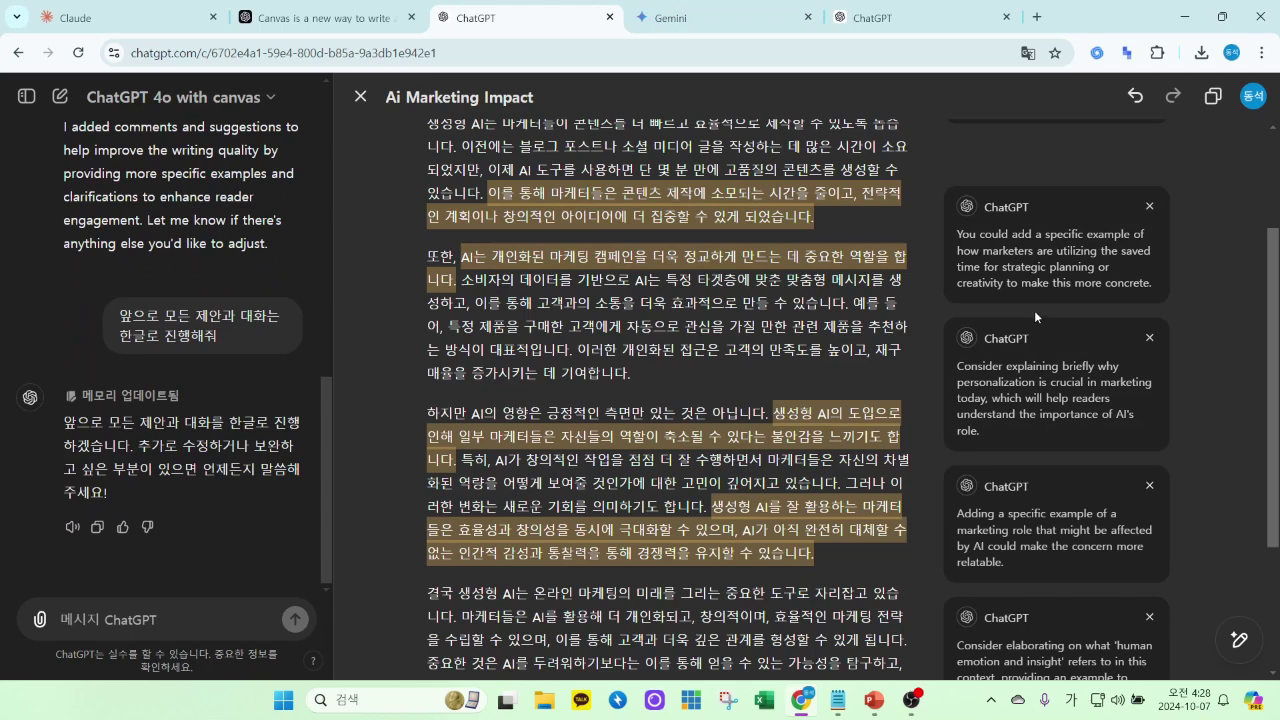
{"action": "scroll", "coordinate": [1034, 310], "scroll_direction": "down", "scroll_amount": 2}
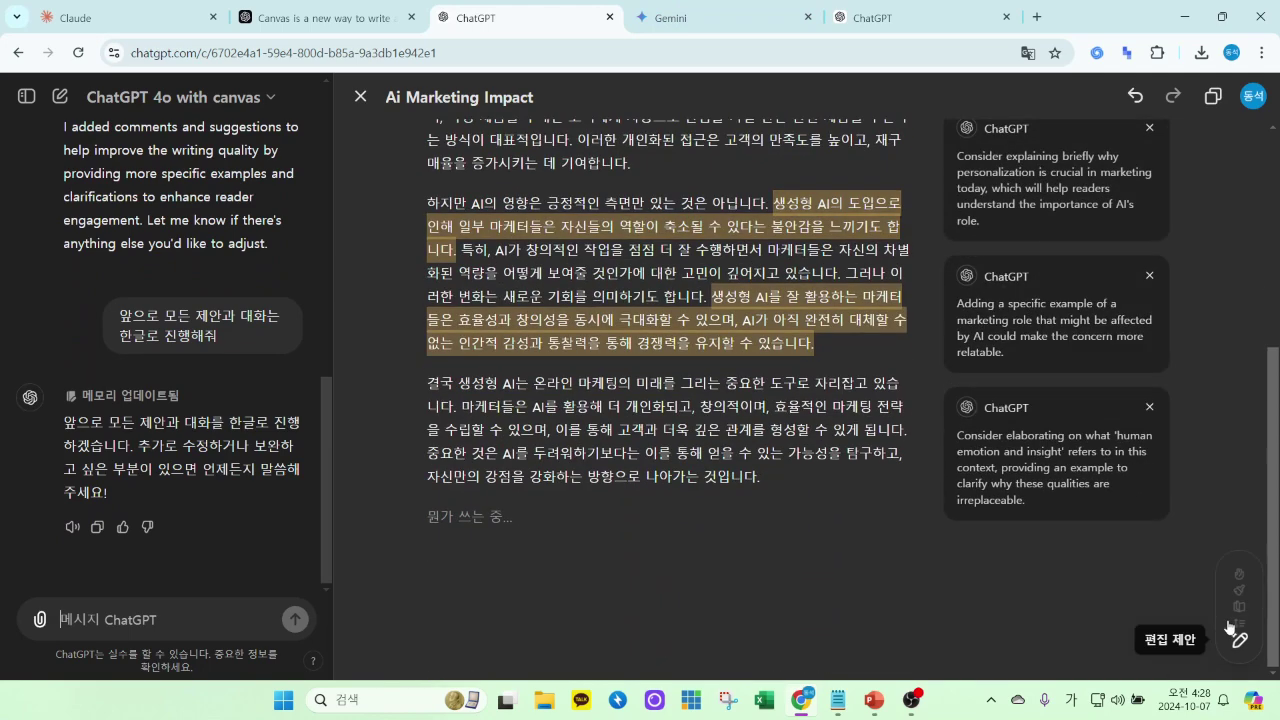
{"action": "left_click", "coordinate": [1237, 637]}
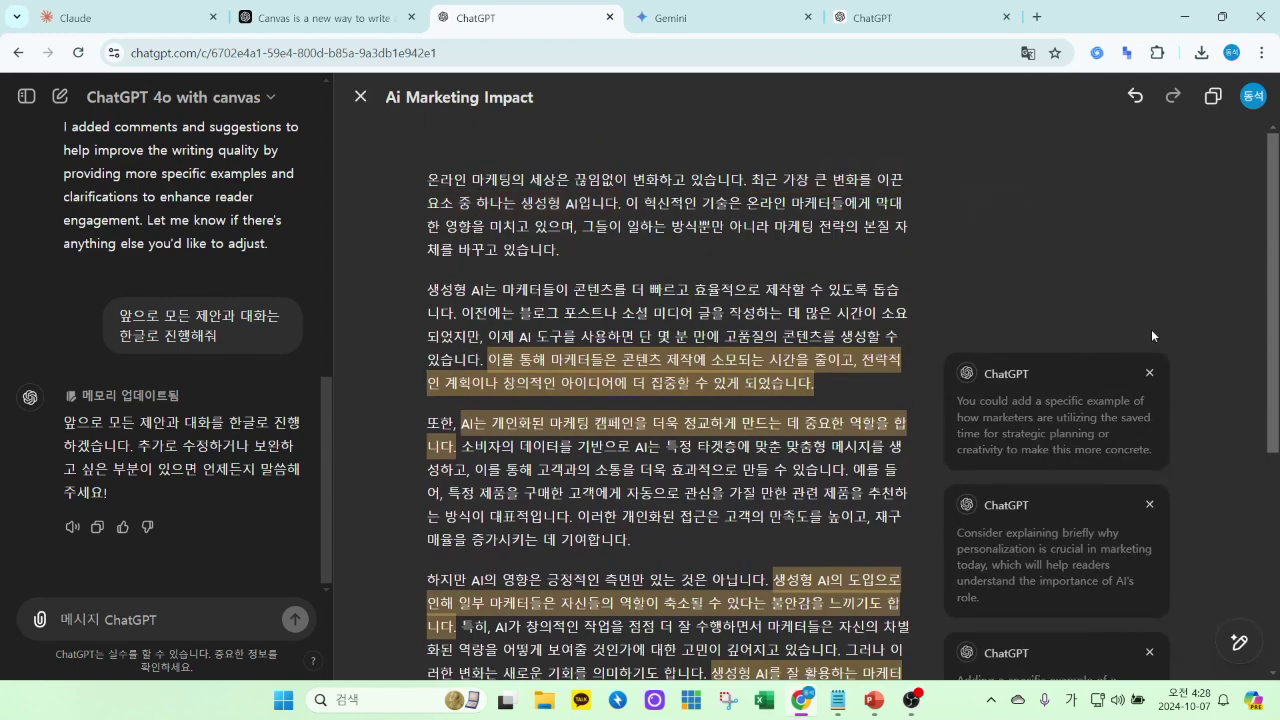
{"action": "left_click", "coordinate": [1149, 373]}
{"action": "left_click", "coordinate": [1149, 354]}
{"action": "left_click", "coordinate": [1149, 350]}
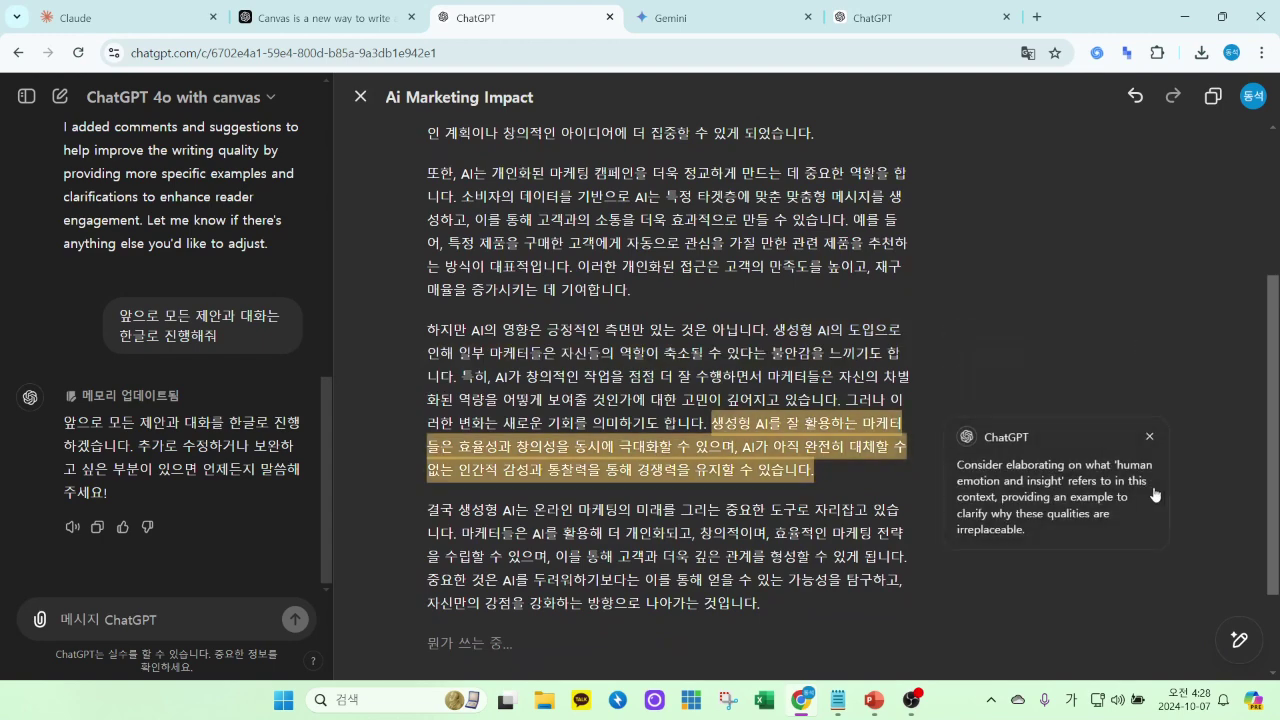
{"action": "left_click", "coordinate": [1151, 441]}
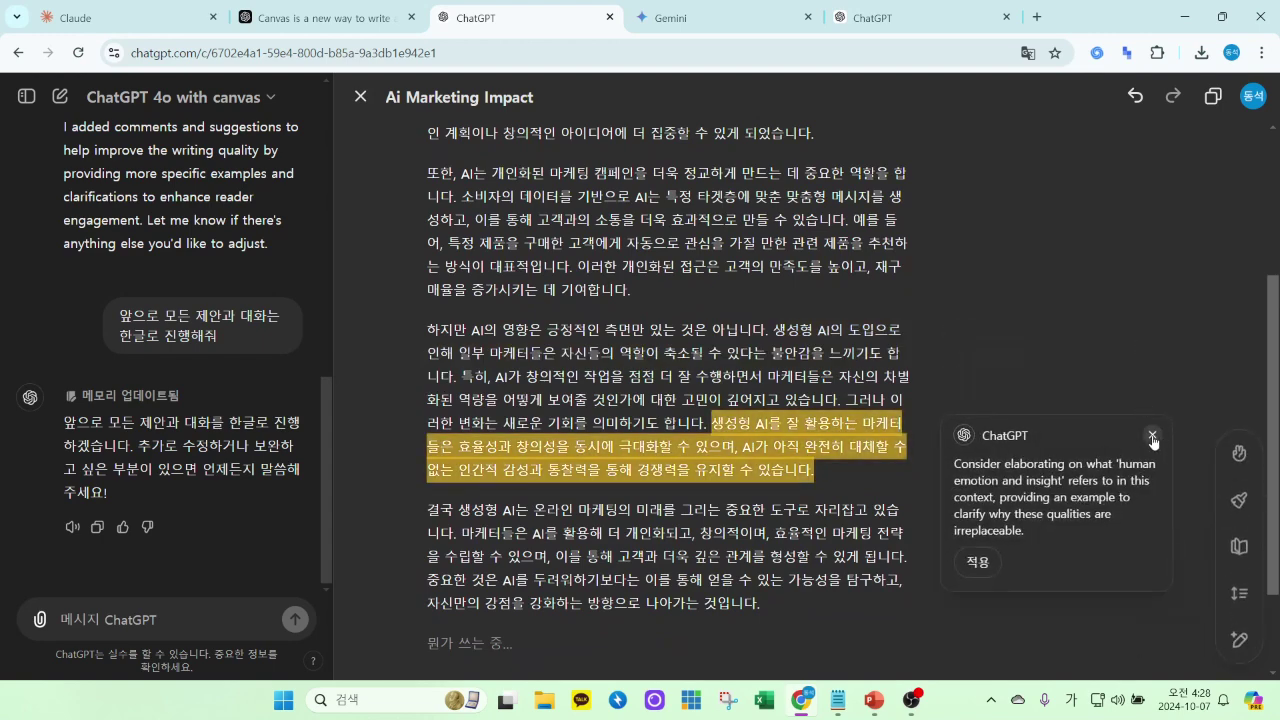
{"action": "left_click", "coordinate": [1152, 439]}
Request new edit suggestions for the article and apply the one adding a concrete example of how generative AI drove change.
{"action": "left_click", "coordinate": [1232, 640]}
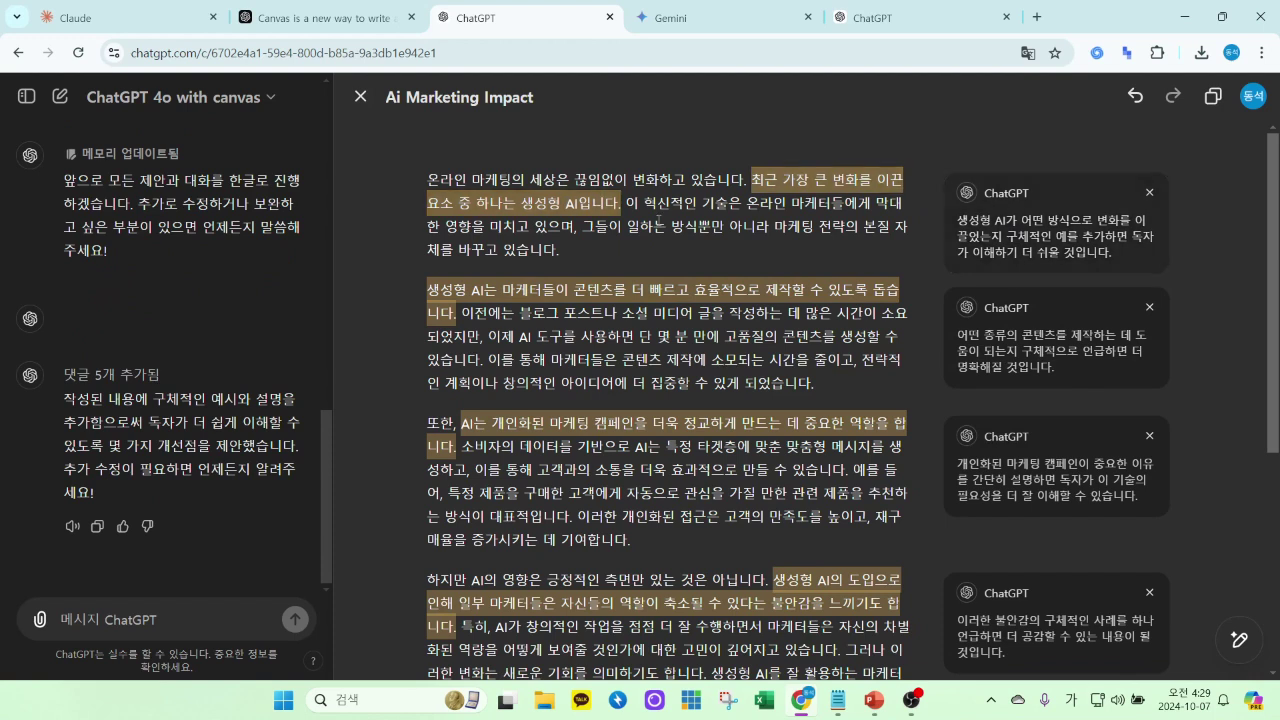
{"action": "mouse_move", "coordinate": [971, 238]}
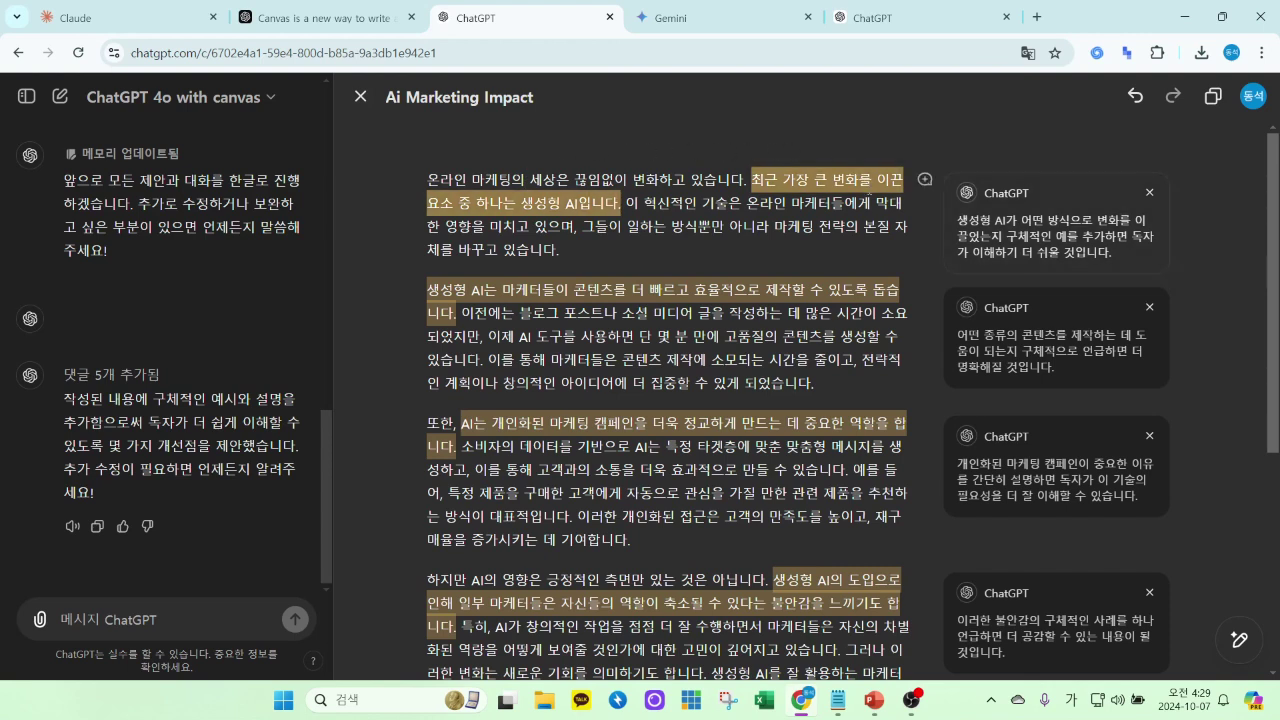
{"action": "mouse_move", "coordinate": [1027, 250]}
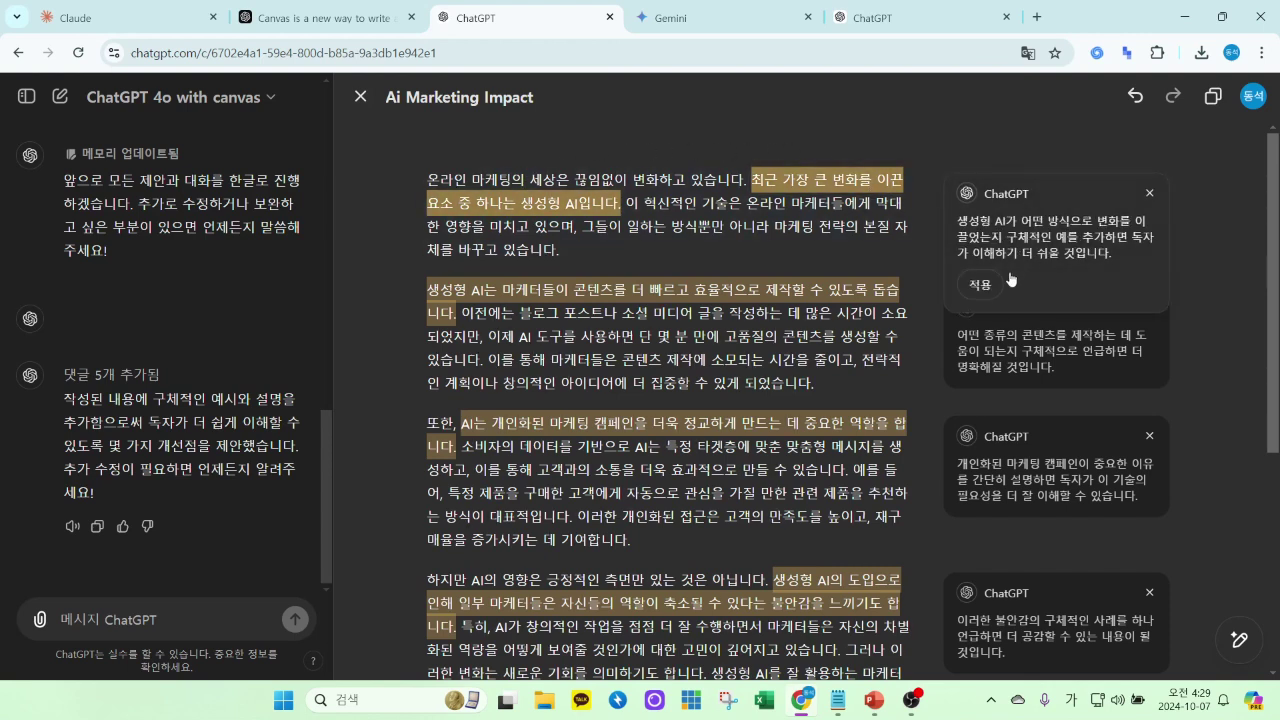
{"action": "left_click", "coordinate": [980, 285]}
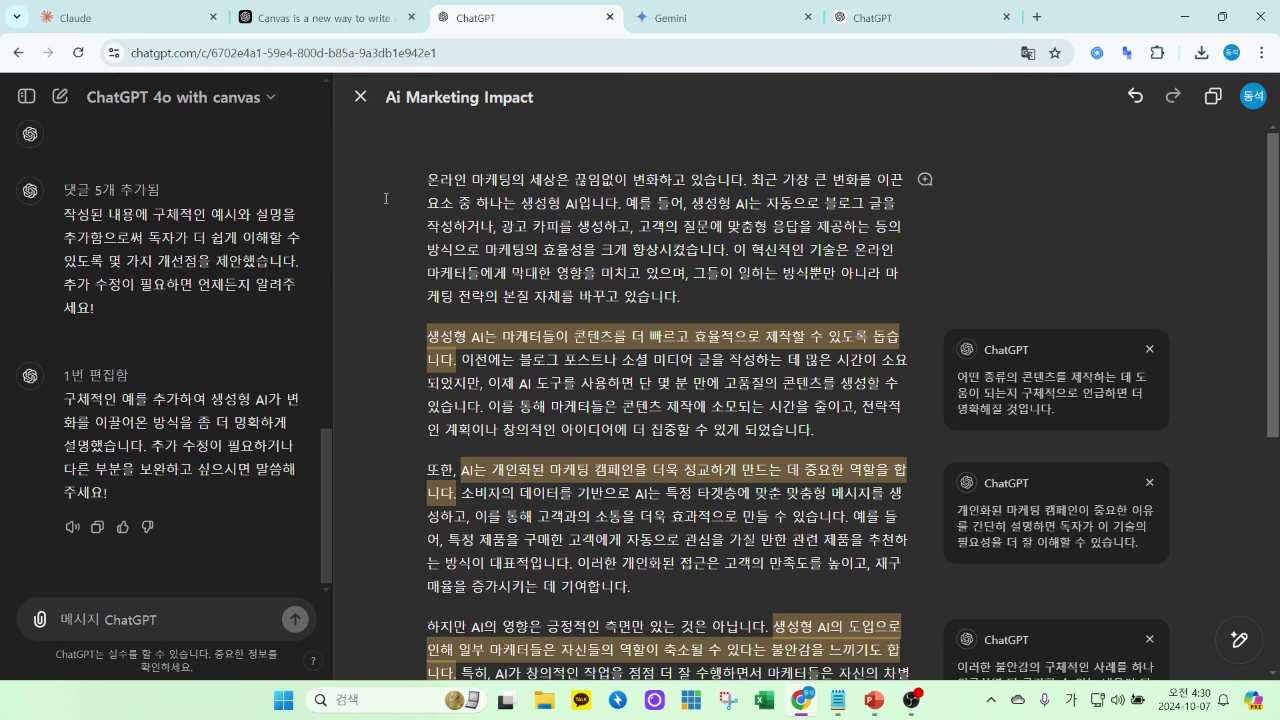
Review the remaining edit suggestions against the highlighted sentences in the article.
{"action": "mouse_move", "coordinate": [1063, 330]}
{"action": "scroll", "coordinate": [1063, 330], "scroll_direction": "down", "scroll_amount": 1}
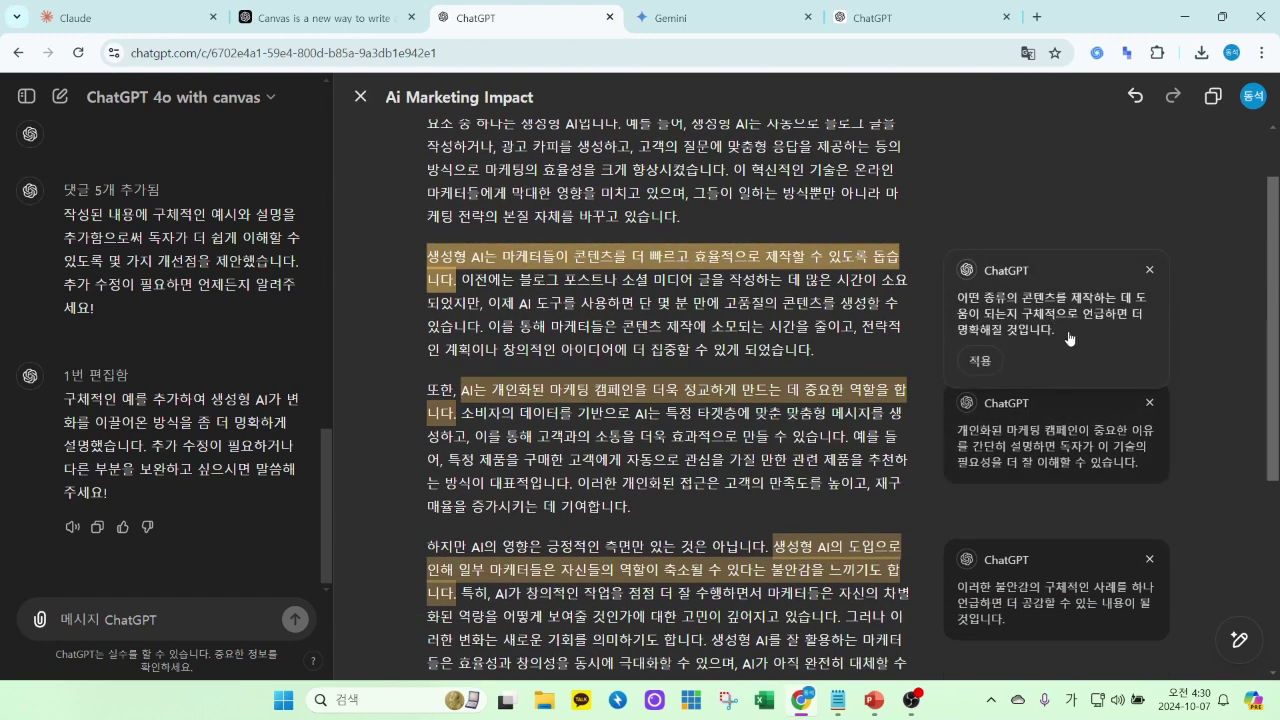
{"action": "mouse_move", "coordinate": [1072, 450]}
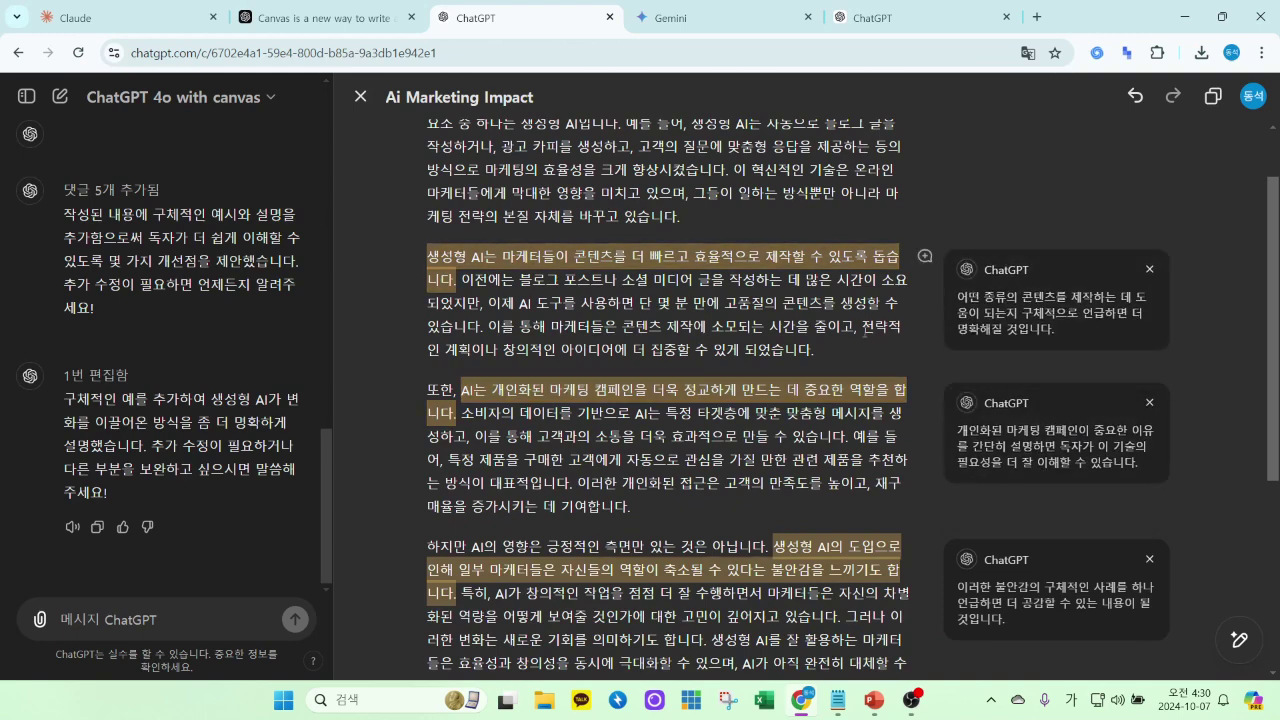
{"action": "mouse_move", "coordinate": [985, 362]}
{"action": "scroll", "coordinate": [982, 370], "scroll_direction": "down", "scroll_amount": 1}
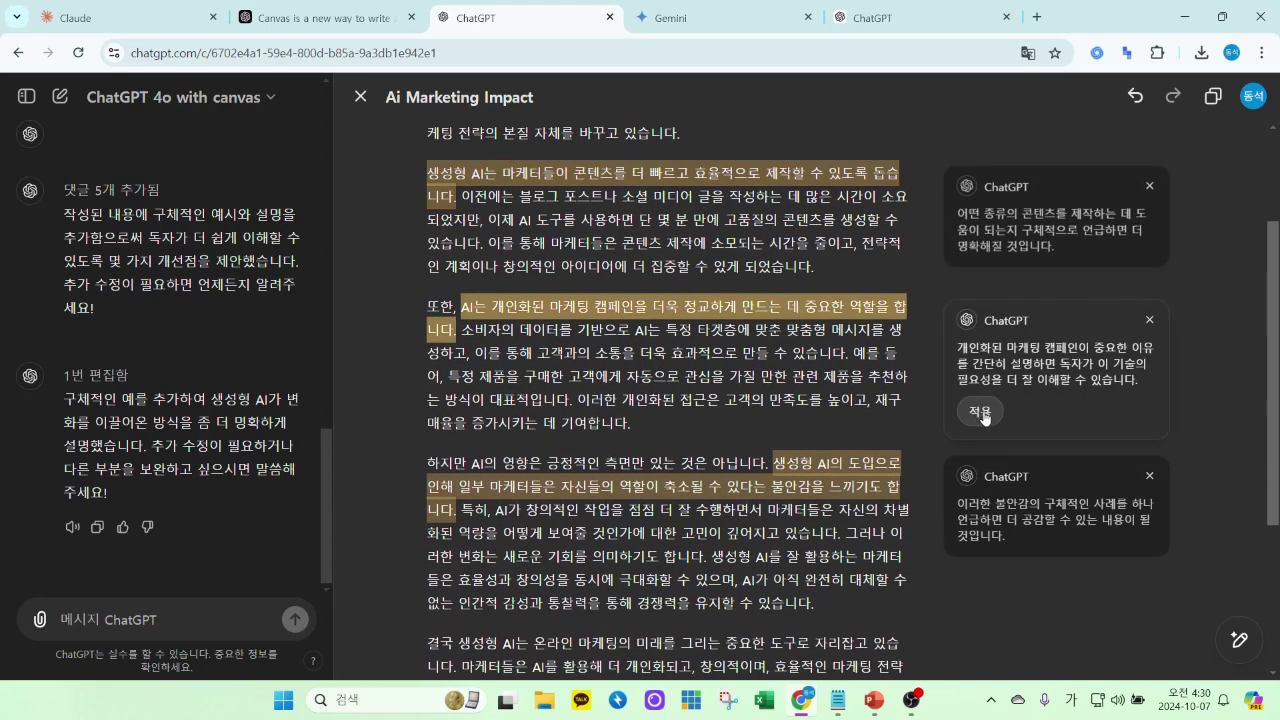
{"action": "scroll", "coordinate": [910, 395], "scroll_direction": "up", "scroll_amount": 2}
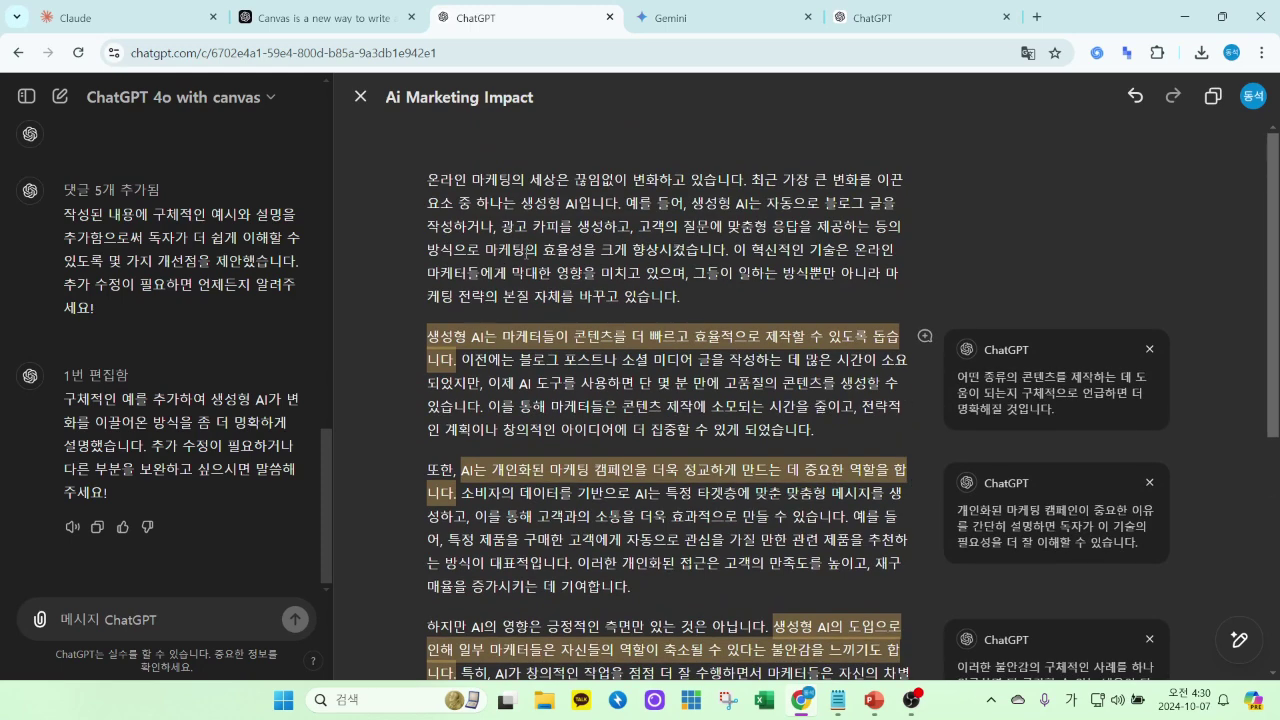
{"action": "left_click_drag", "start_coordinate": [428, 179], "coordinate": [870, 292]}
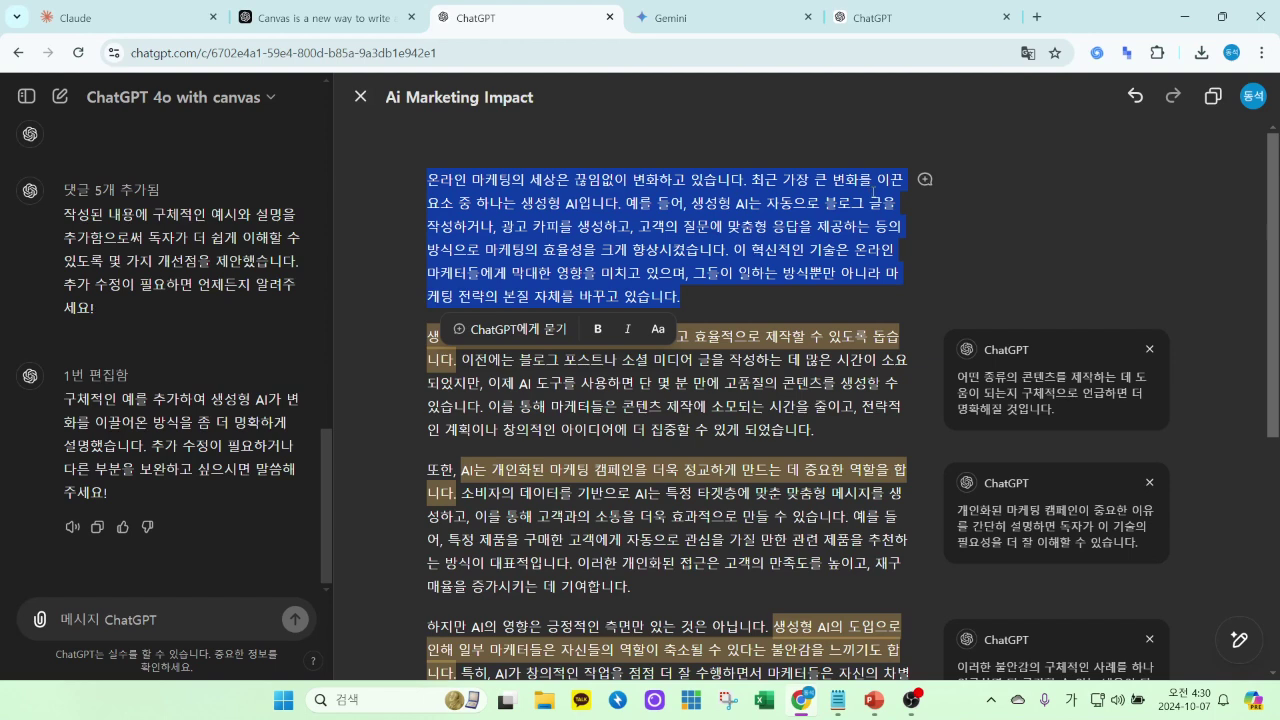
{"action": "left_click", "coordinate": [925, 179]}
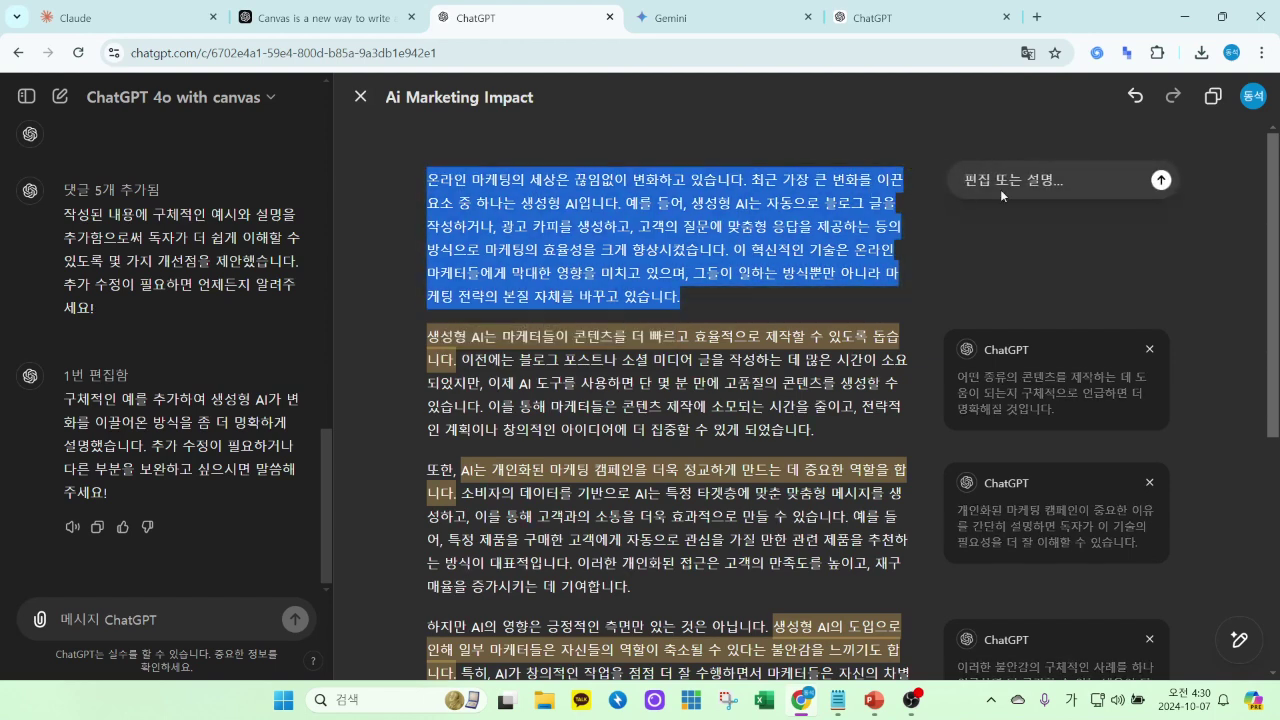
{"action": "key", "text": "Escape"}
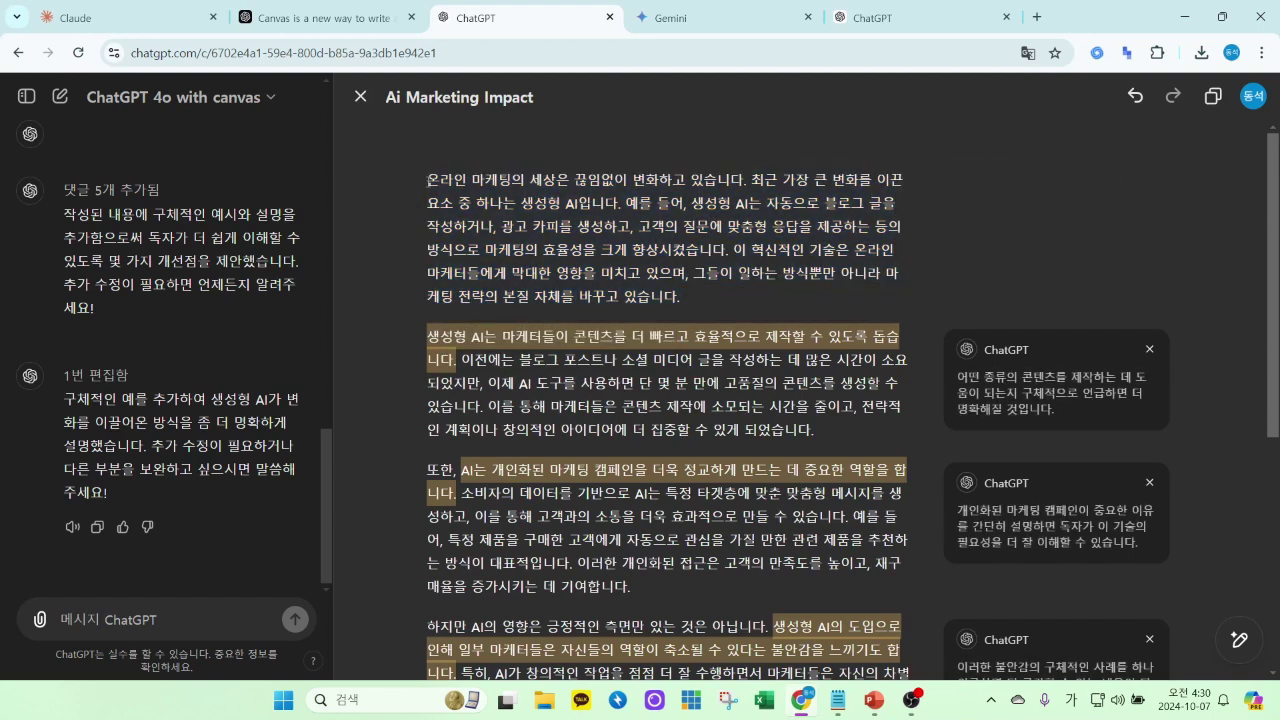
Request an edit of the article's first paragraph: "위 생성된 문장을 읽는 독자들로 하여금 강력한 후킹이 될 수 있도록 좀 더 자극적인 예시와 문장으로 강력하게 작성해줘".
{"action": "left_click_drag", "start_coordinate": [424, 182], "coordinate": [760, 287]}
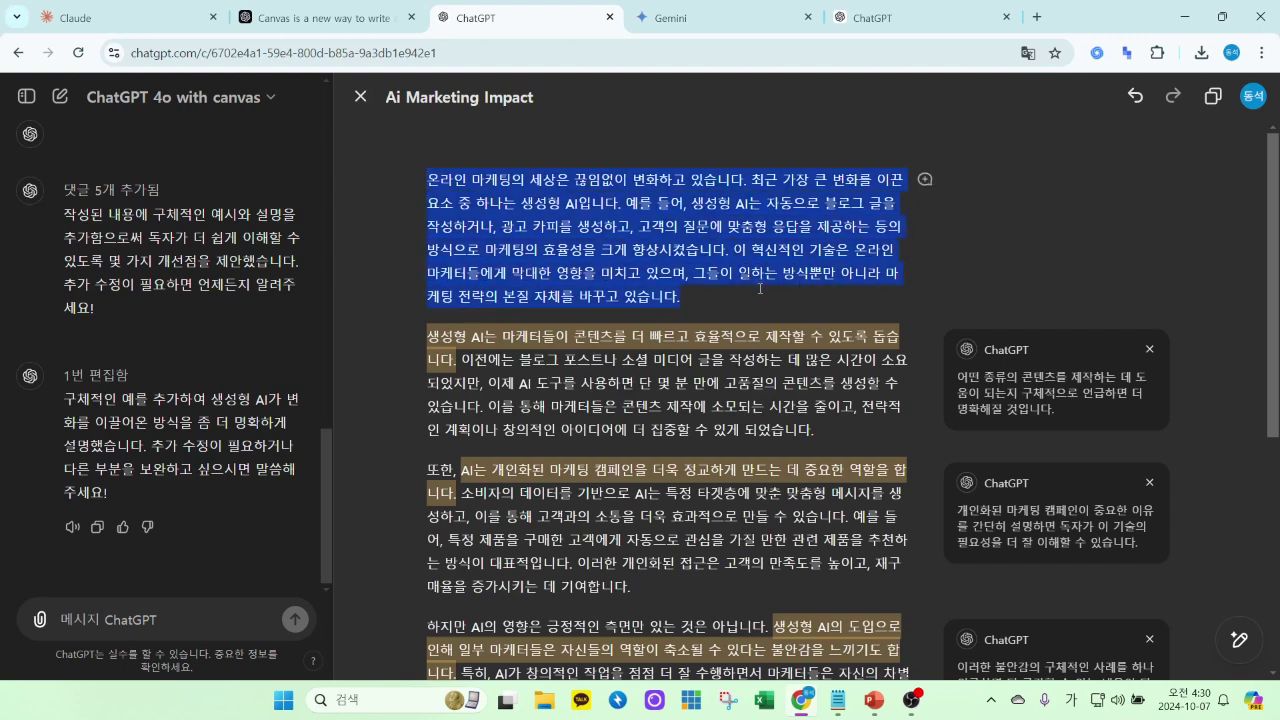
{"action": "left_click", "coordinate": [925, 180]}
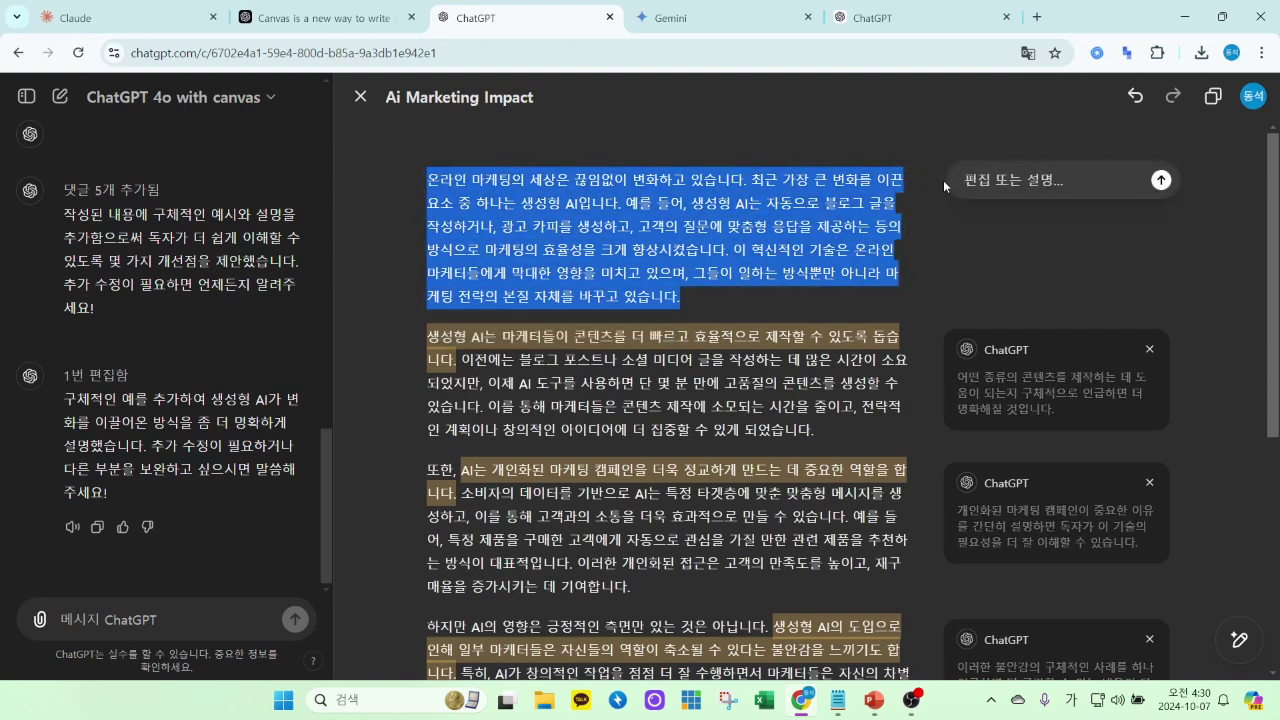
{"action": "type", "text": "위 제시"}
{"action": "key", "text": "BackSpace"}
{"action": "key", "text": "BackSpace"}
{"action": "type", "text": "생성된 문"}
{"action": "type", "text": "장을 읽는 도"}
{"action": "type", "text": "ㄱ자들로 하이금 "}
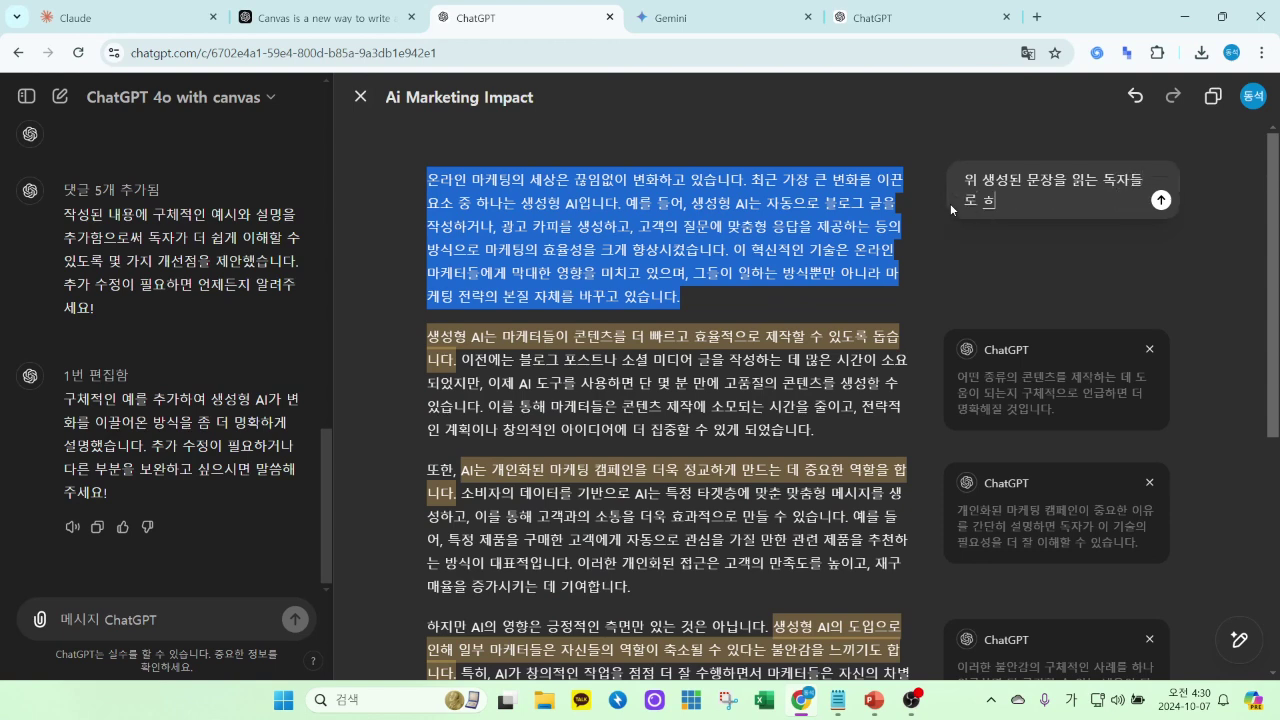
{"action": "type", "text": "강력한 후킹"}
{"action": "type", "text": "이 될 수 있도록"}
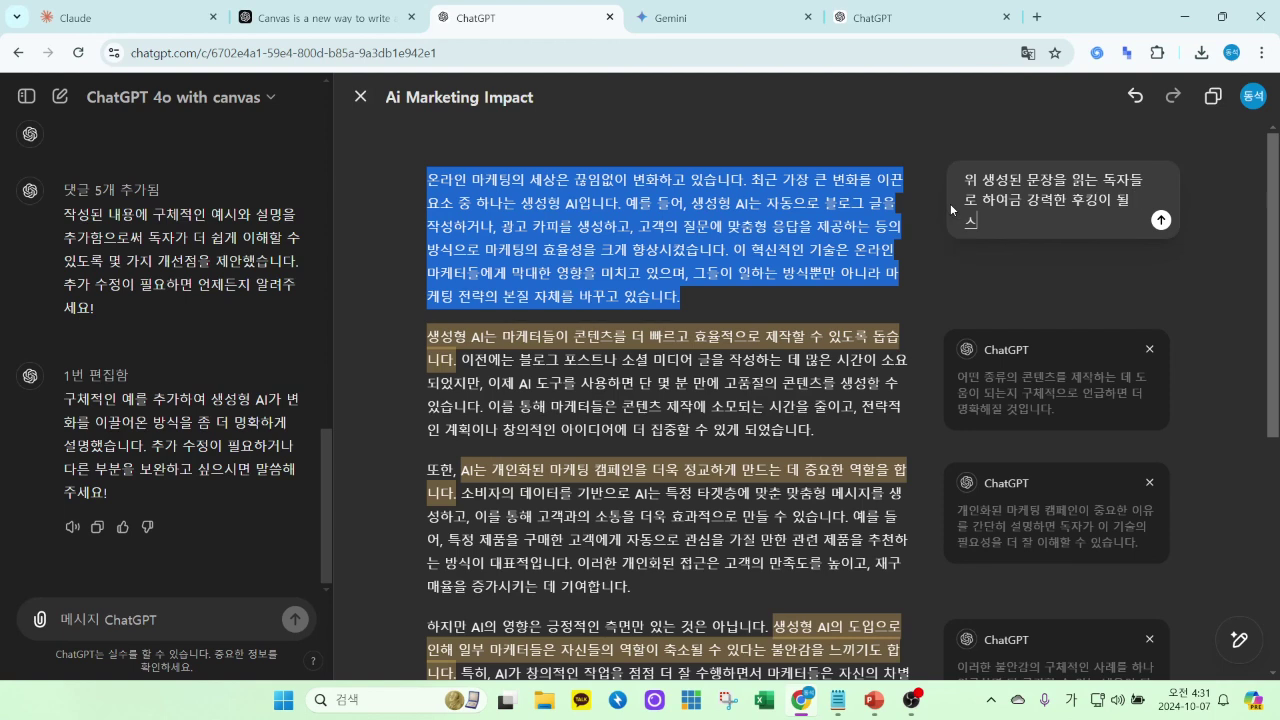
{"action": "type", "text": " 좀 더 자ㄱ극적인 "}
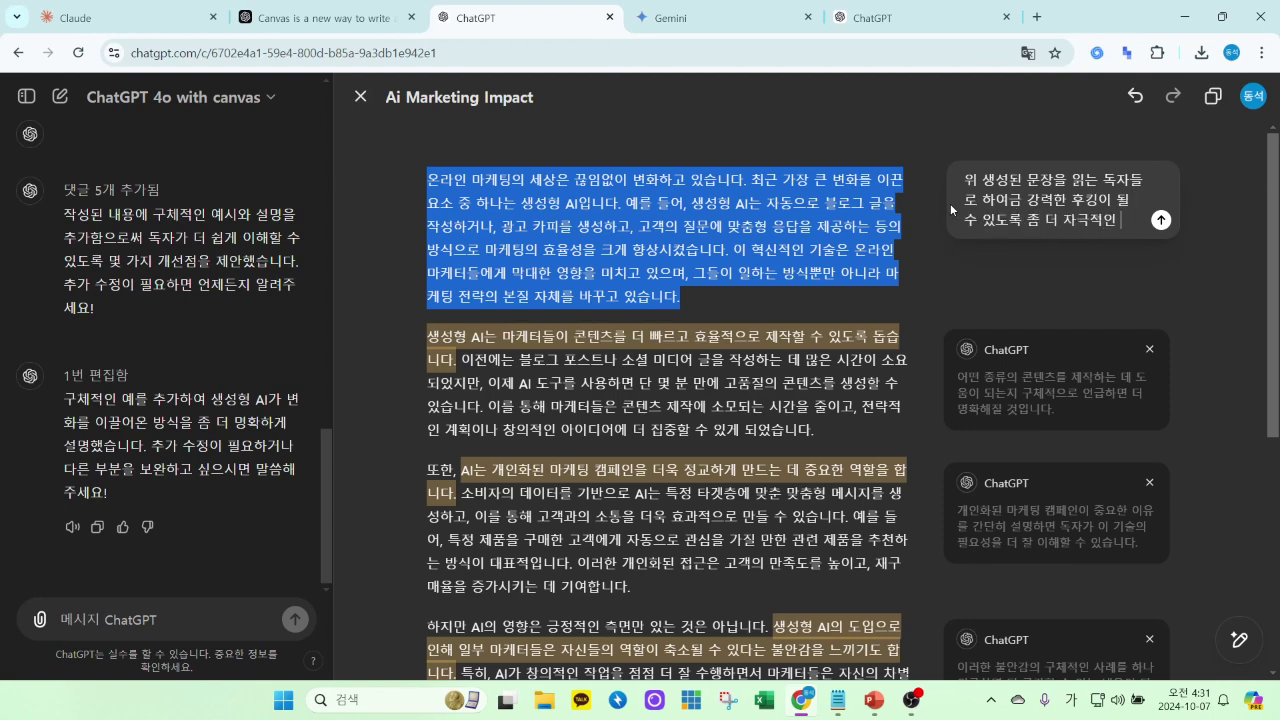
{"action": "type", "text": "ㅇ예시와 문장으로 "}
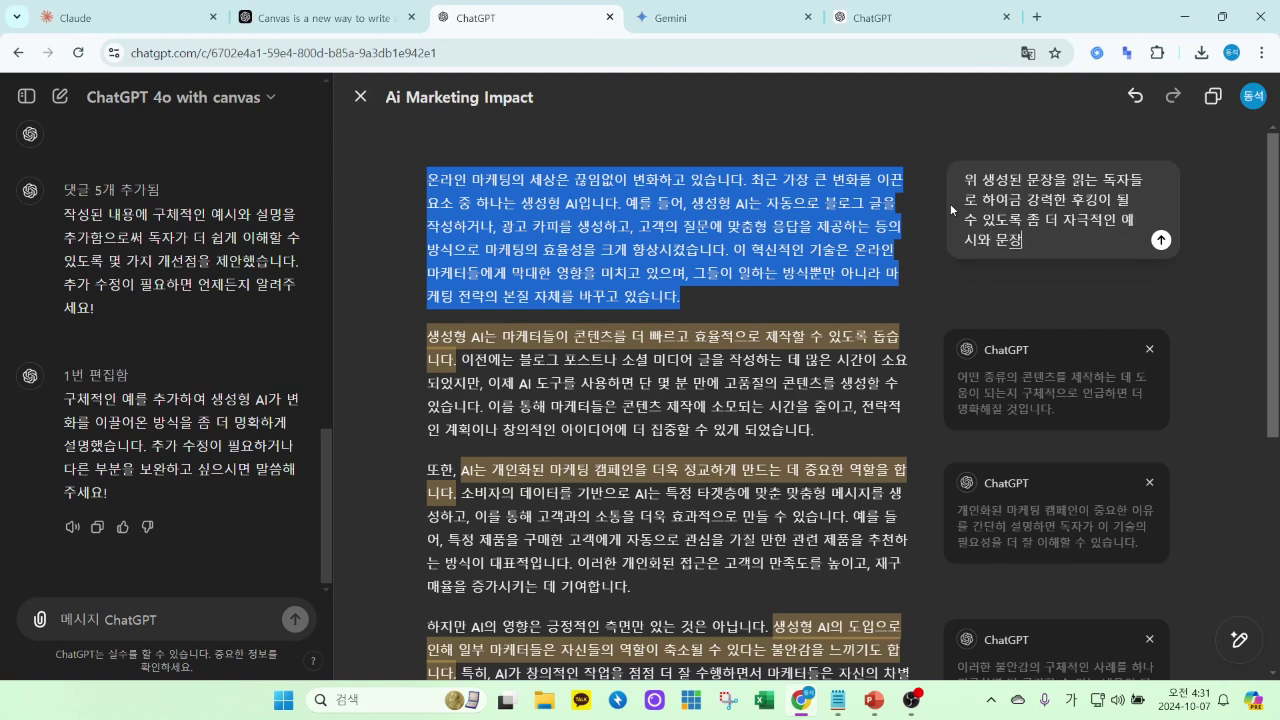
{"action": "type", "text": "강력ㅎ하게 작성해줘"}
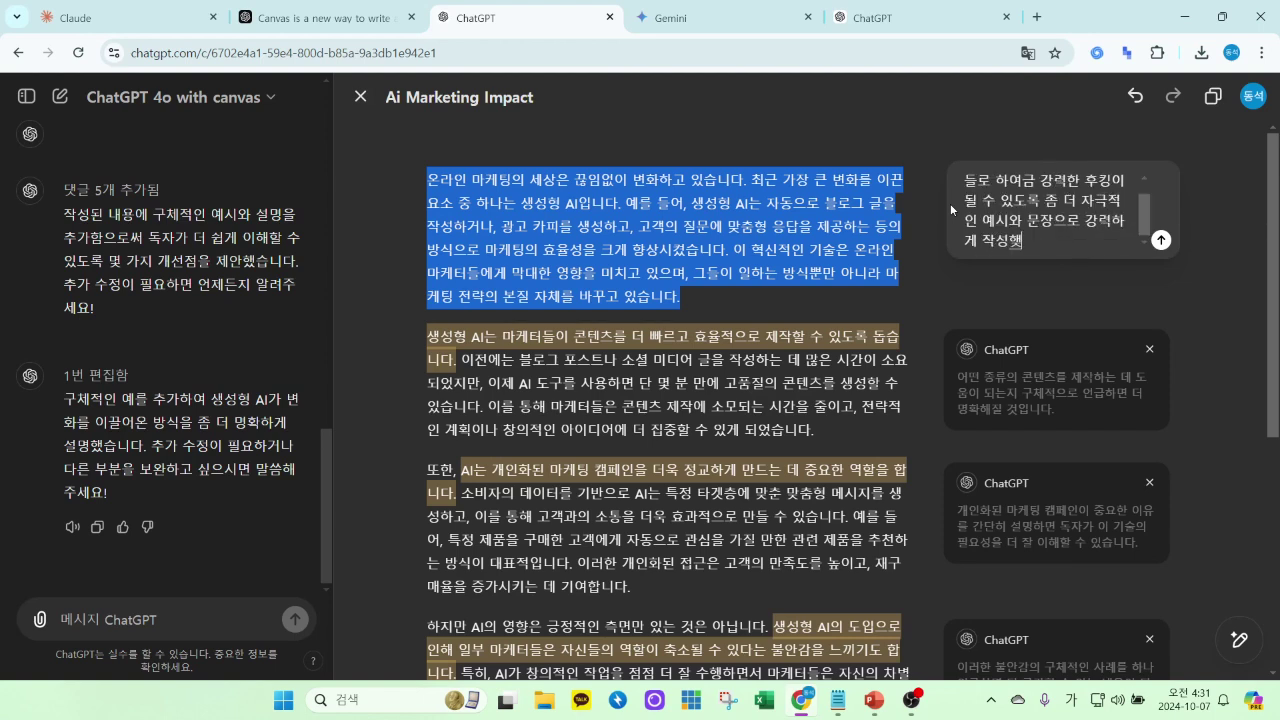
{"action": "key", "text": "Return"}
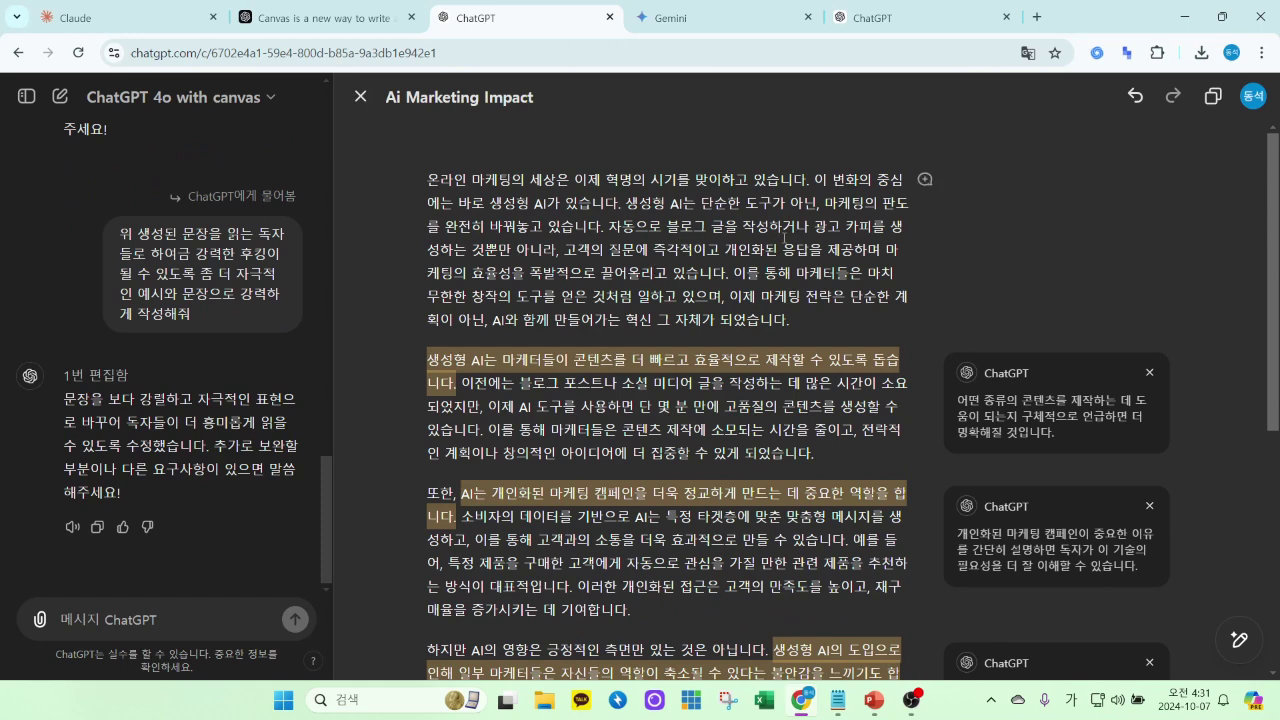
Lengthen the whole article by applying the length adjustment at the "더 길게" level.
{"action": "mouse_move", "coordinate": [1256, 665]}
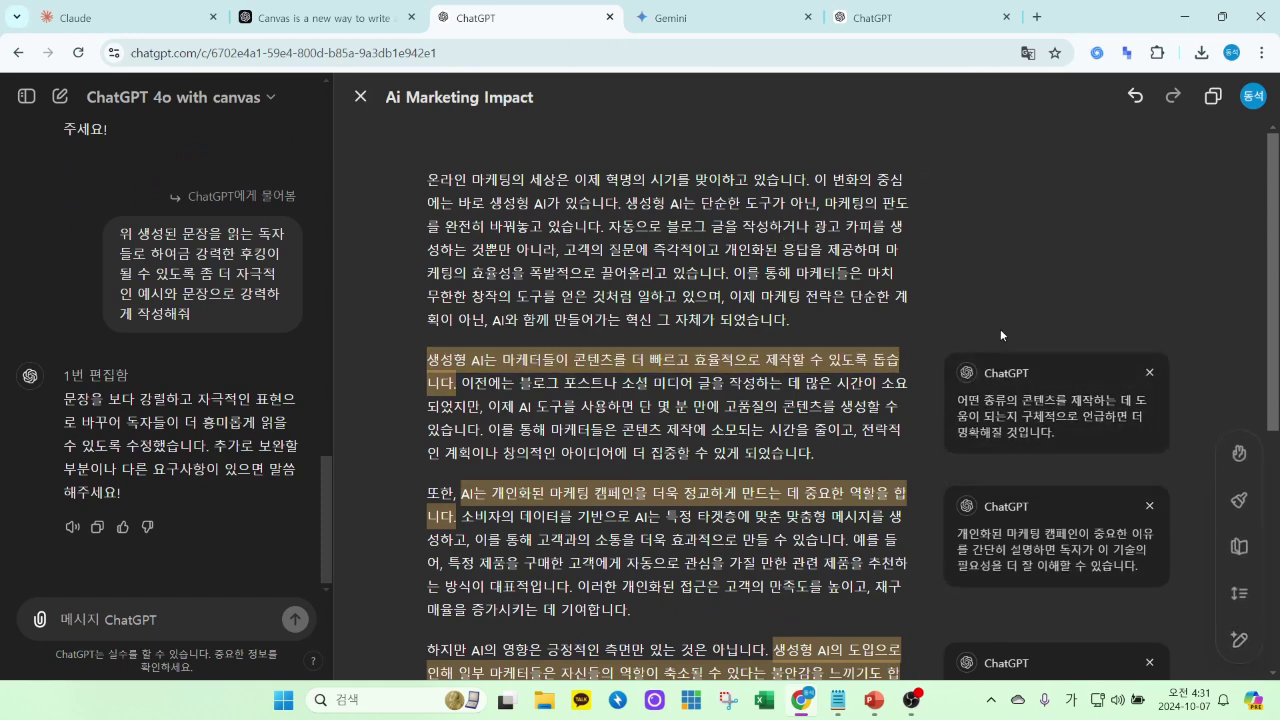
{"action": "mouse_move", "coordinate": [1154, 607]}
{"action": "mouse_move", "coordinate": [1240, 640]}
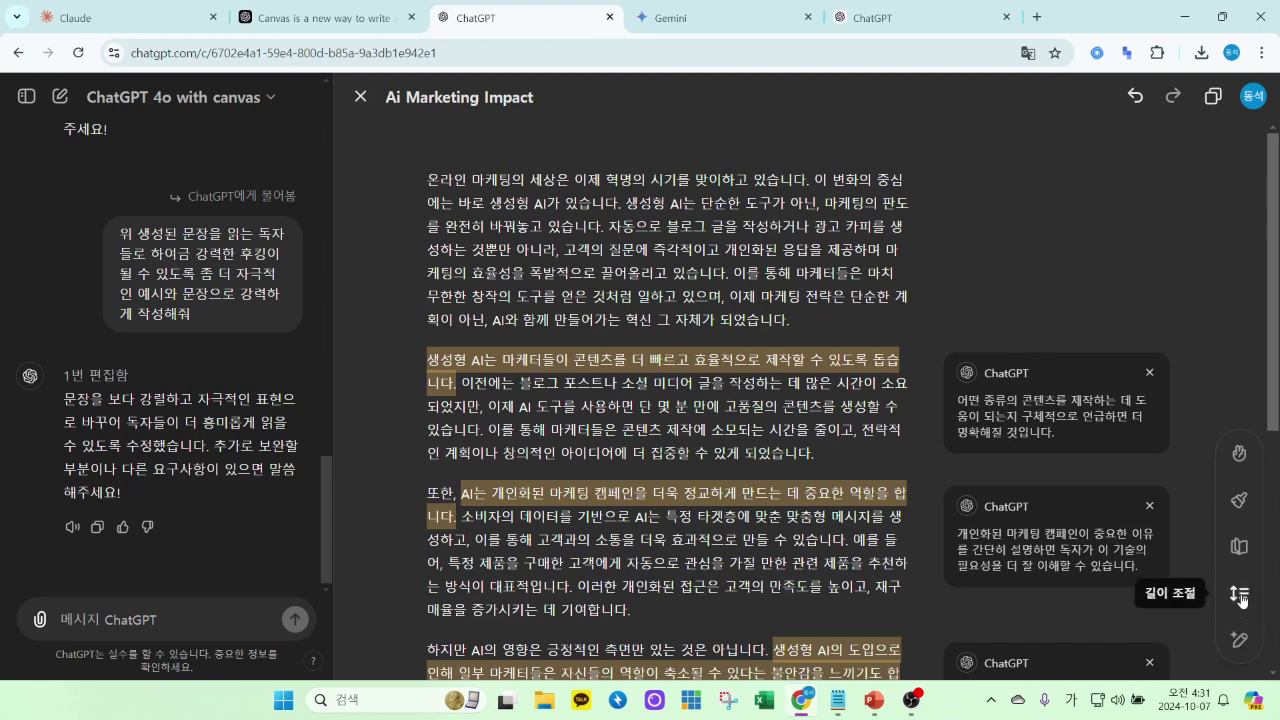
{"action": "left_click", "coordinate": [1241, 599]}
{"action": "left_click_drag", "start_coordinate": [1240, 542], "coordinate": [1240, 643]}
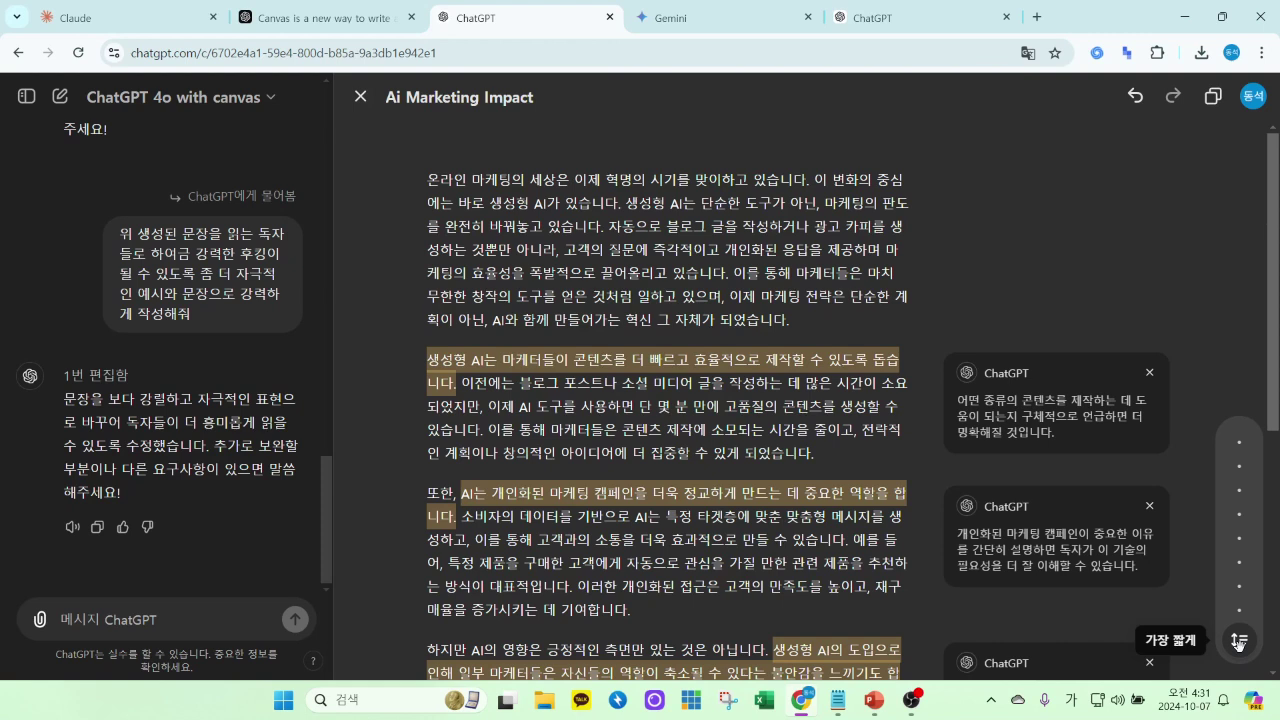
{"action": "left_click_drag", "start_coordinate": [1239, 643], "coordinate": [1236, 443]}
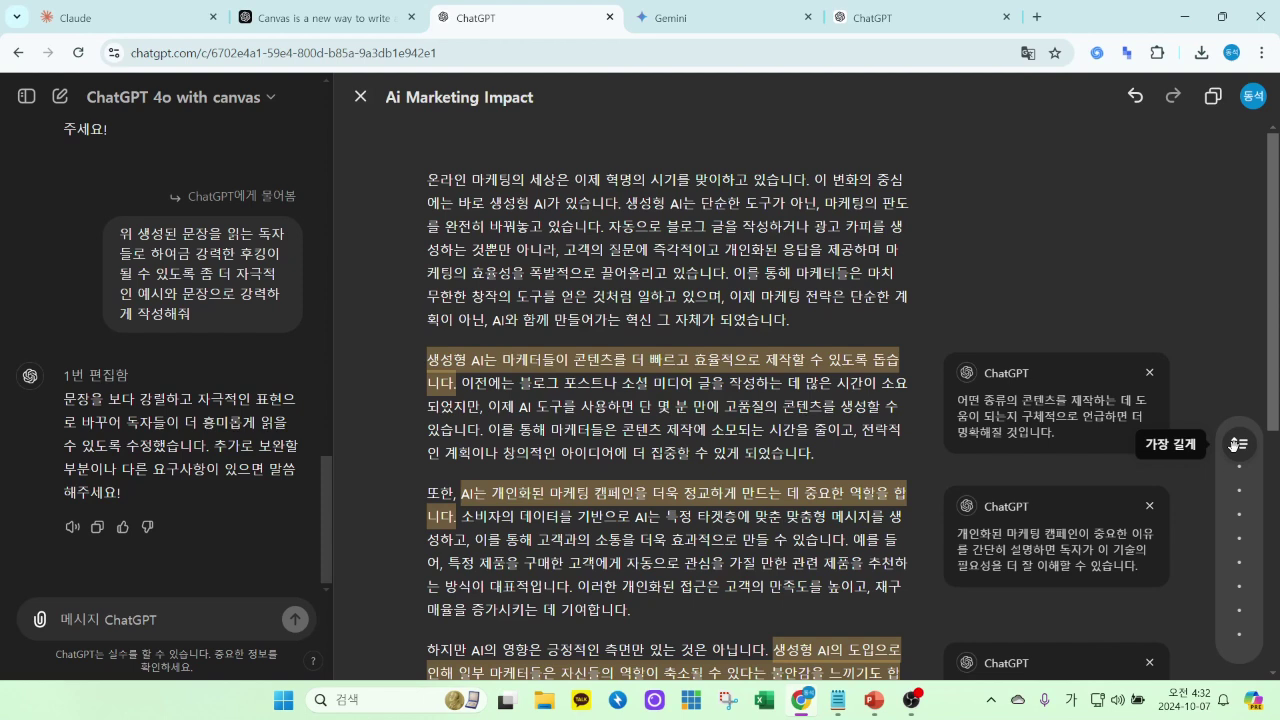
{"action": "left_click_drag", "start_coordinate": [1238, 444], "coordinate": [1239, 473]}
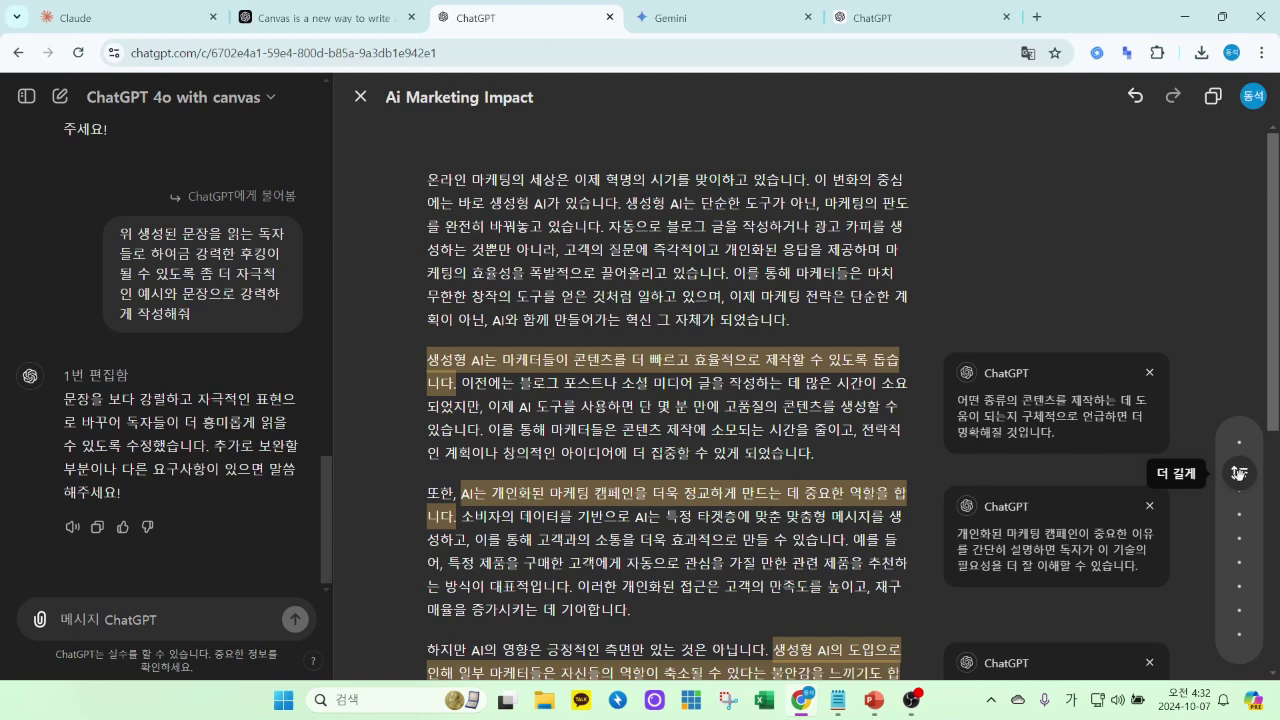
{"action": "left_click", "coordinate": [1239, 473]}
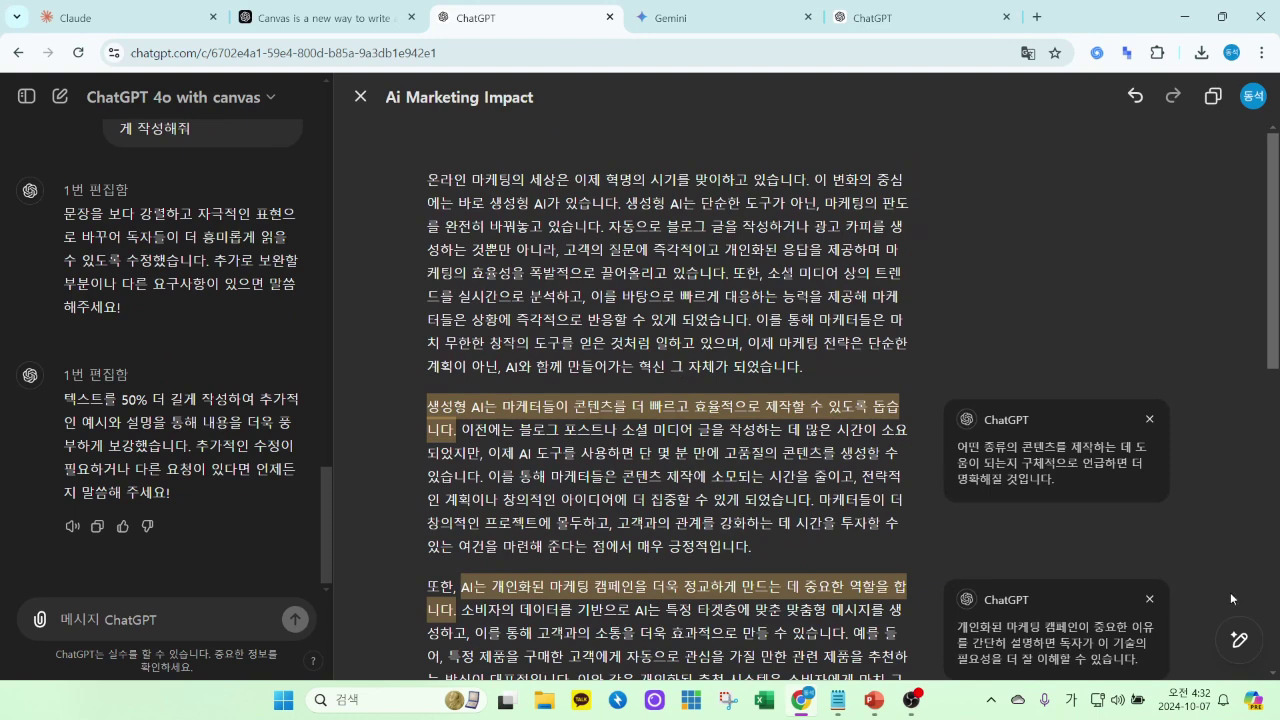
Rewrite the article for middle-school readers by applying the "중학생" reading level.
{"action": "mouse_move", "coordinate": [1238, 643]}
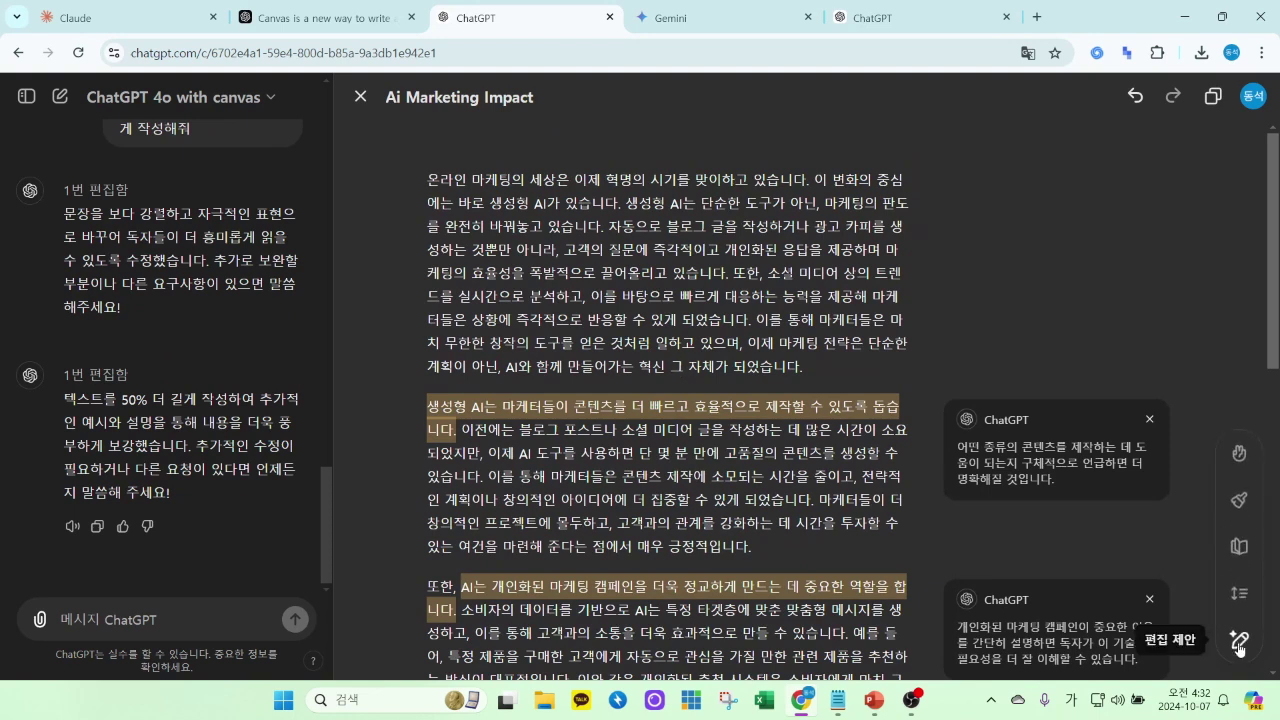
{"action": "left_click", "coordinate": [1240, 548]}
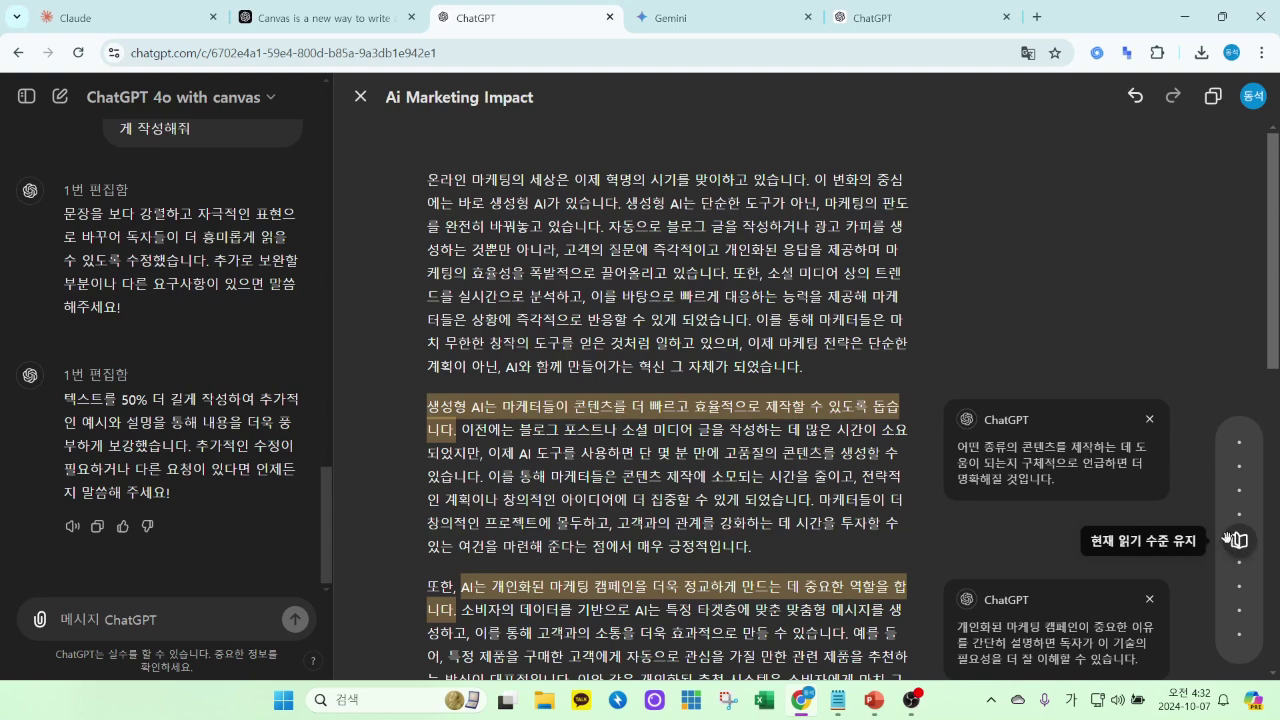
{"action": "left_click_drag", "start_coordinate": [1240, 541], "coordinate": [1235, 432]}
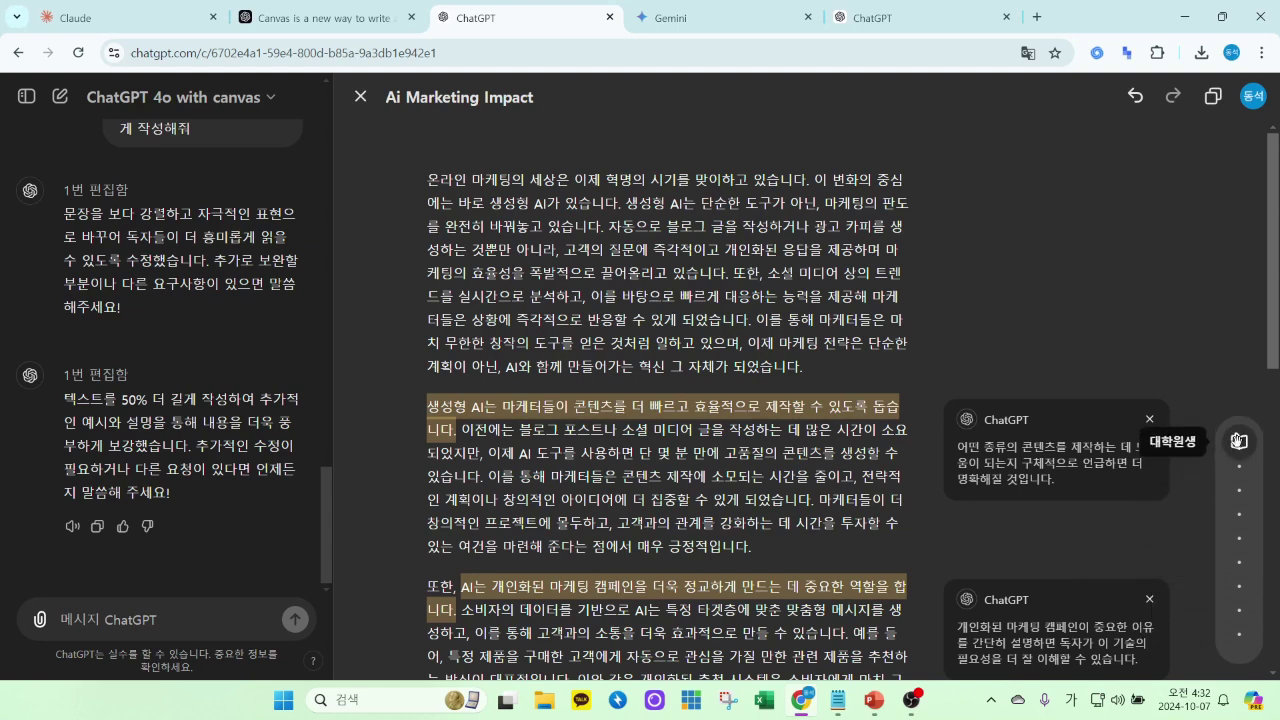
{"action": "left_click_drag", "start_coordinate": [1238, 441], "coordinate": [1242, 604]}
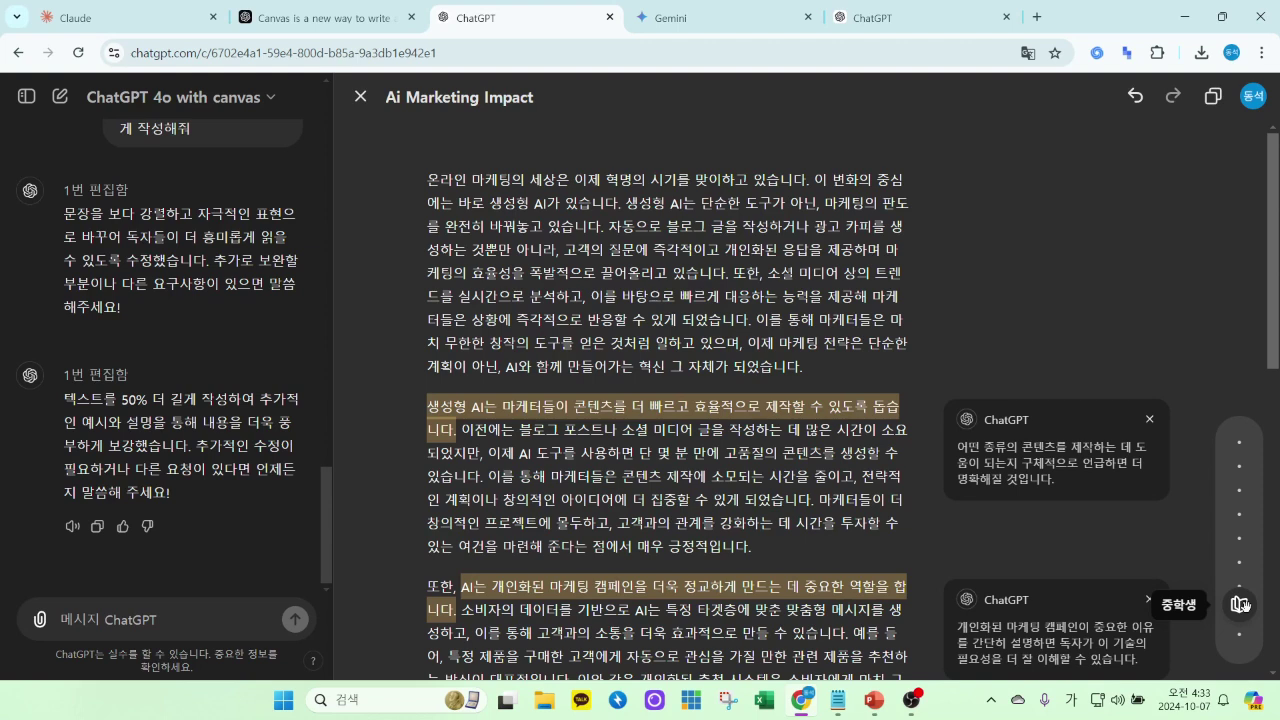
{"action": "left_click", "coordinate": [1241, 604]}
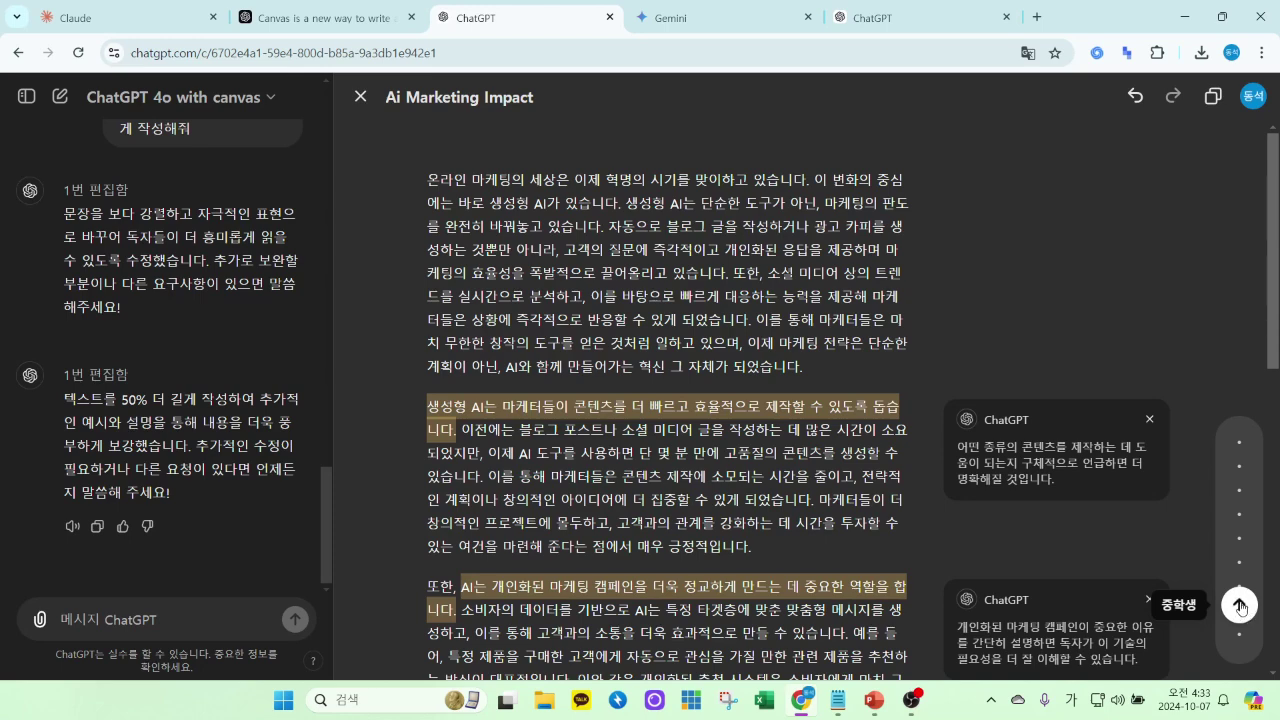
{"action": "left_click", "coordinate": [1240, 604]}
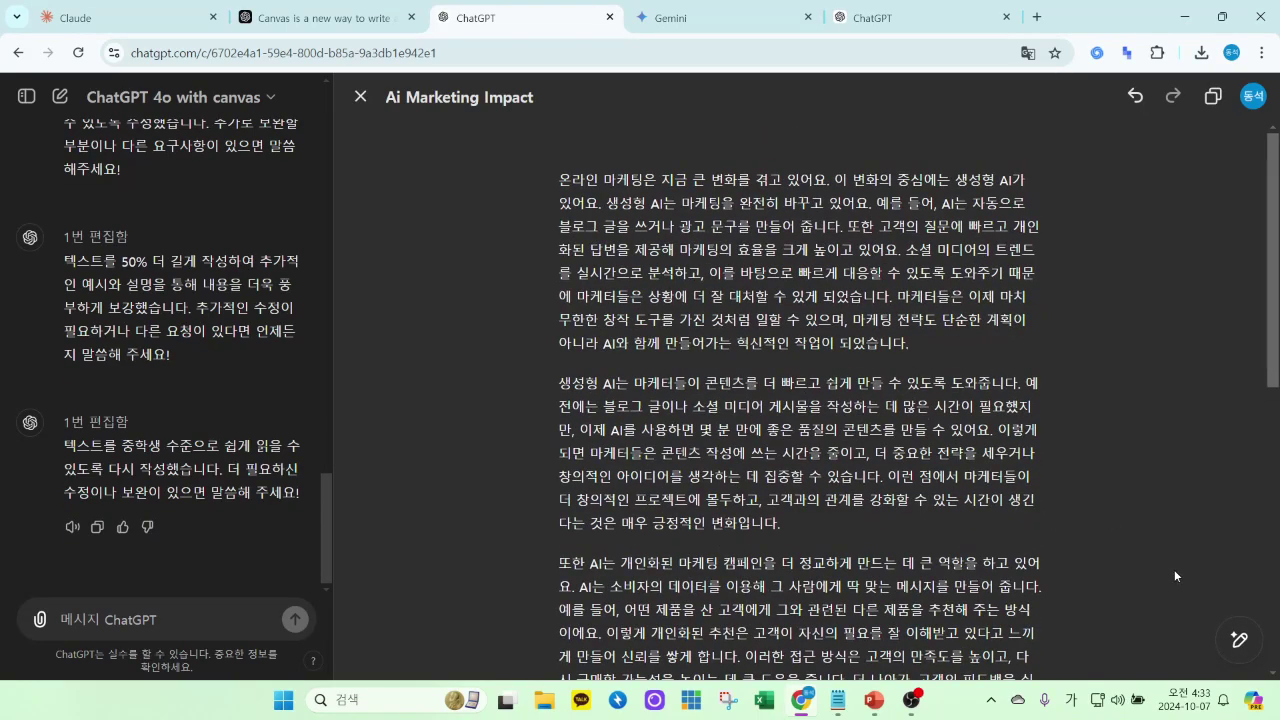
Add emojis throughout the article with the "이모지 추가" shortcut.
{"action": "mouse_move", "coordinate": [1241, 642]}
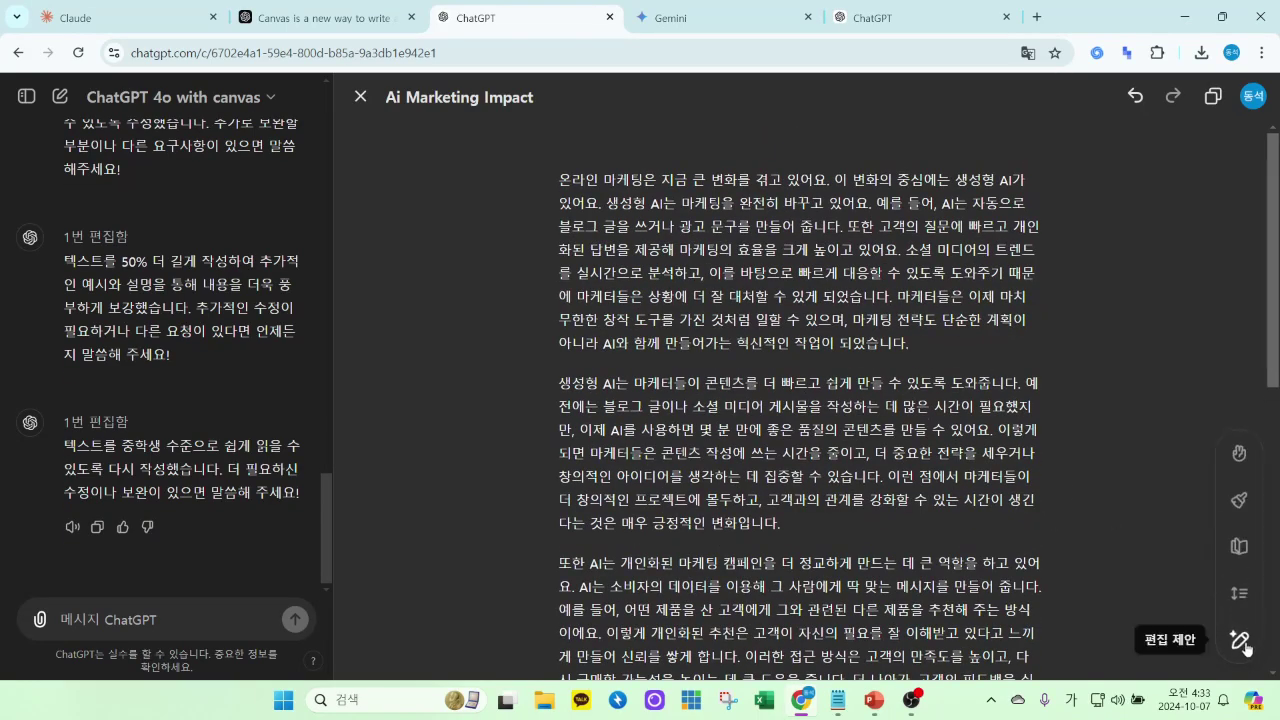
{"action": "left_click", "coordinate": [1240, 456]}
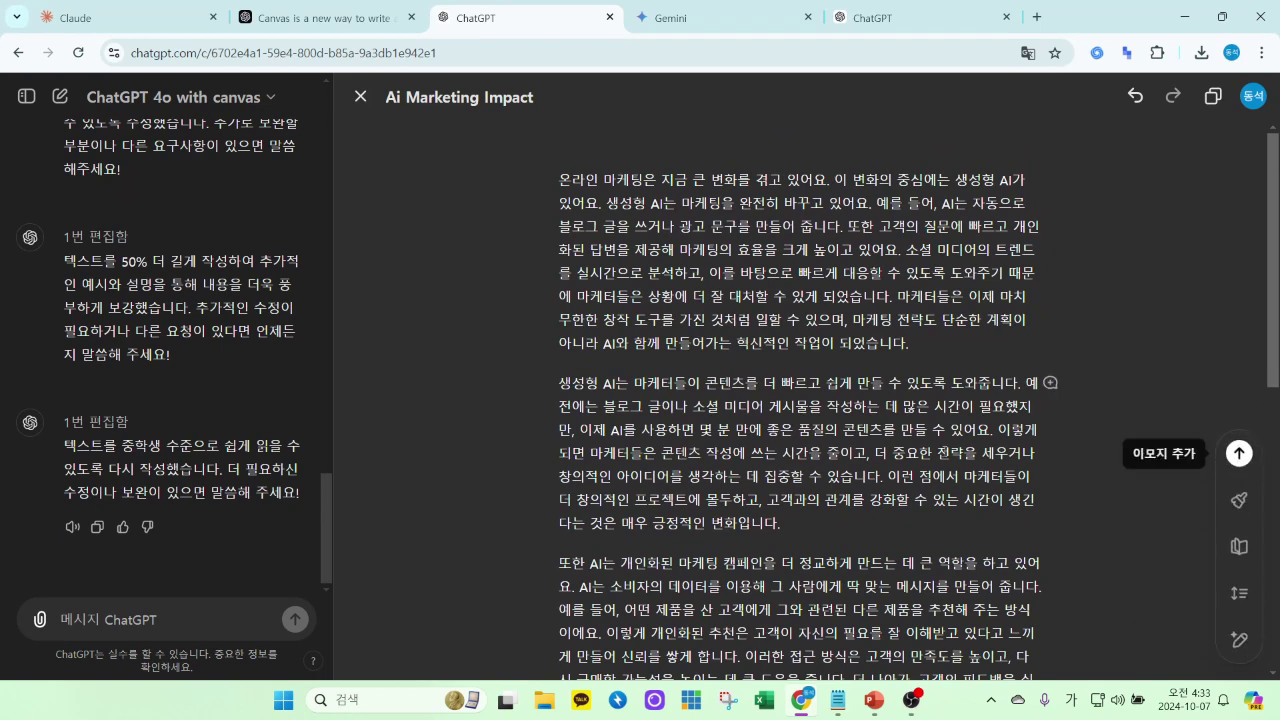
{"action": "left_click", "coordinate": [1239, 453]}
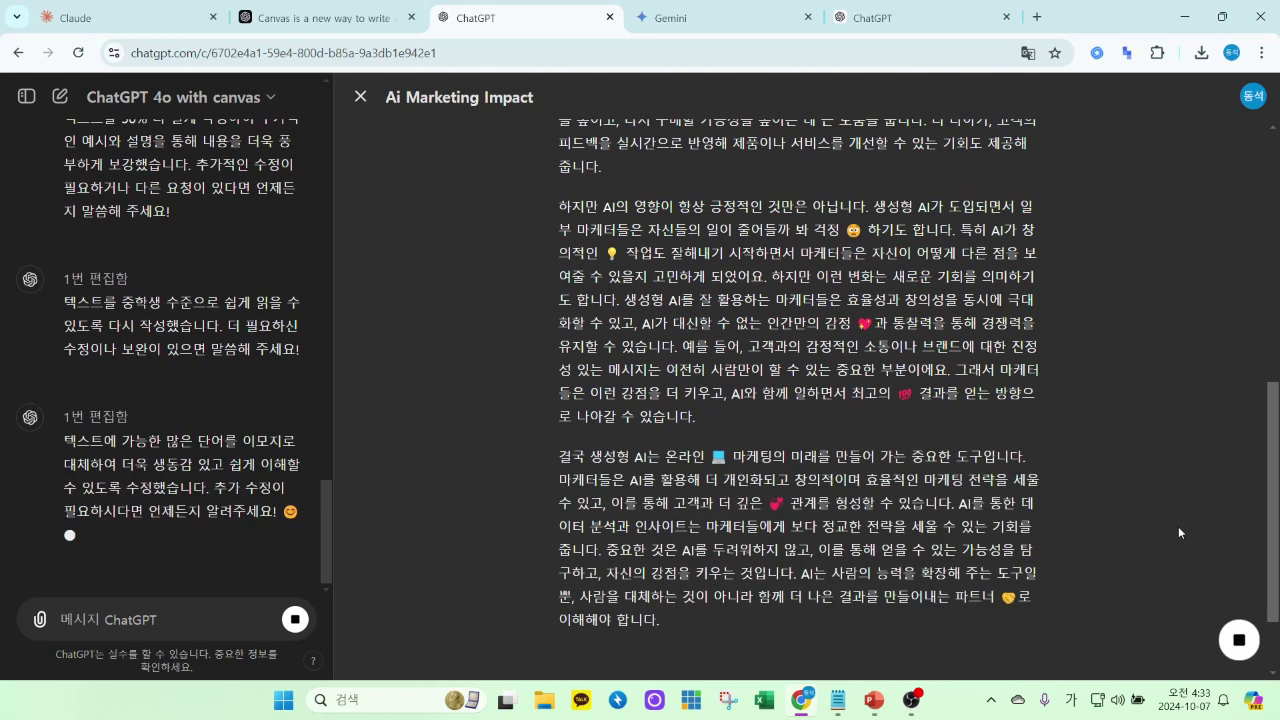
Apply the final polish "마지막으로 다듬기" to the article and look over the revised text.
{"action": "mouse_move", "coordinate": [1241, 641]}
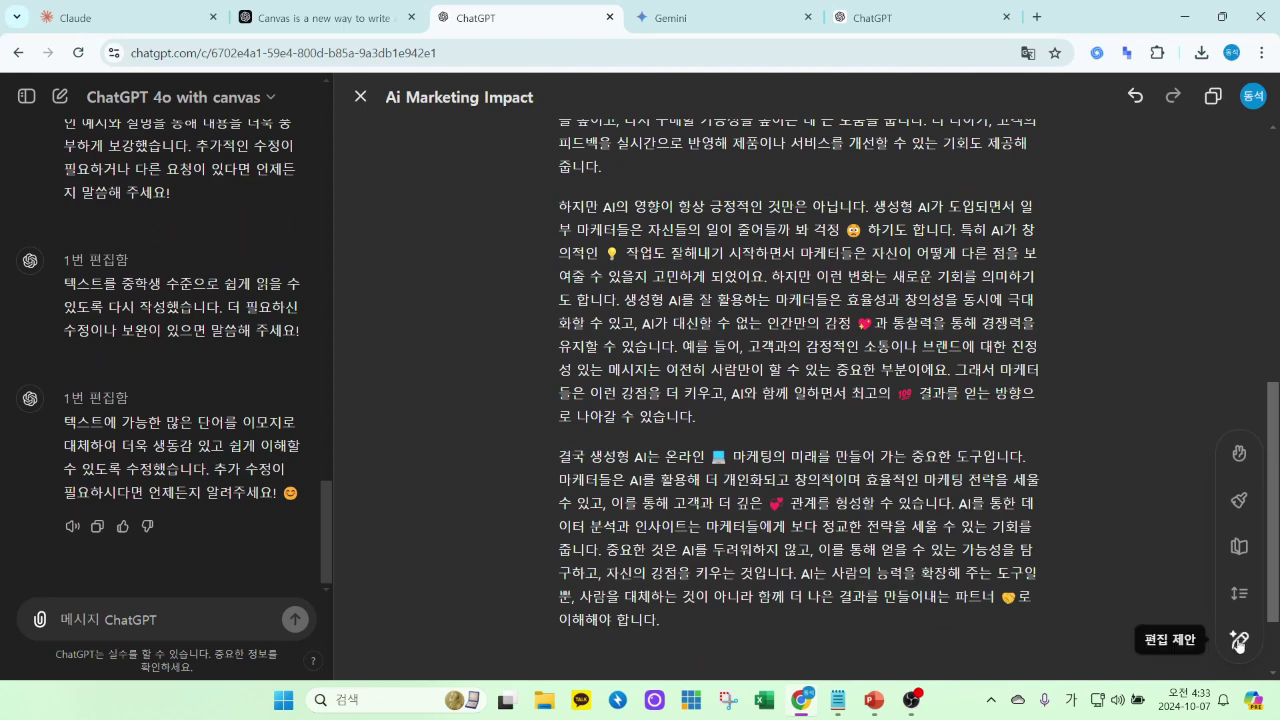
{"action": "left_click", "coordinate": [1236, 505]}
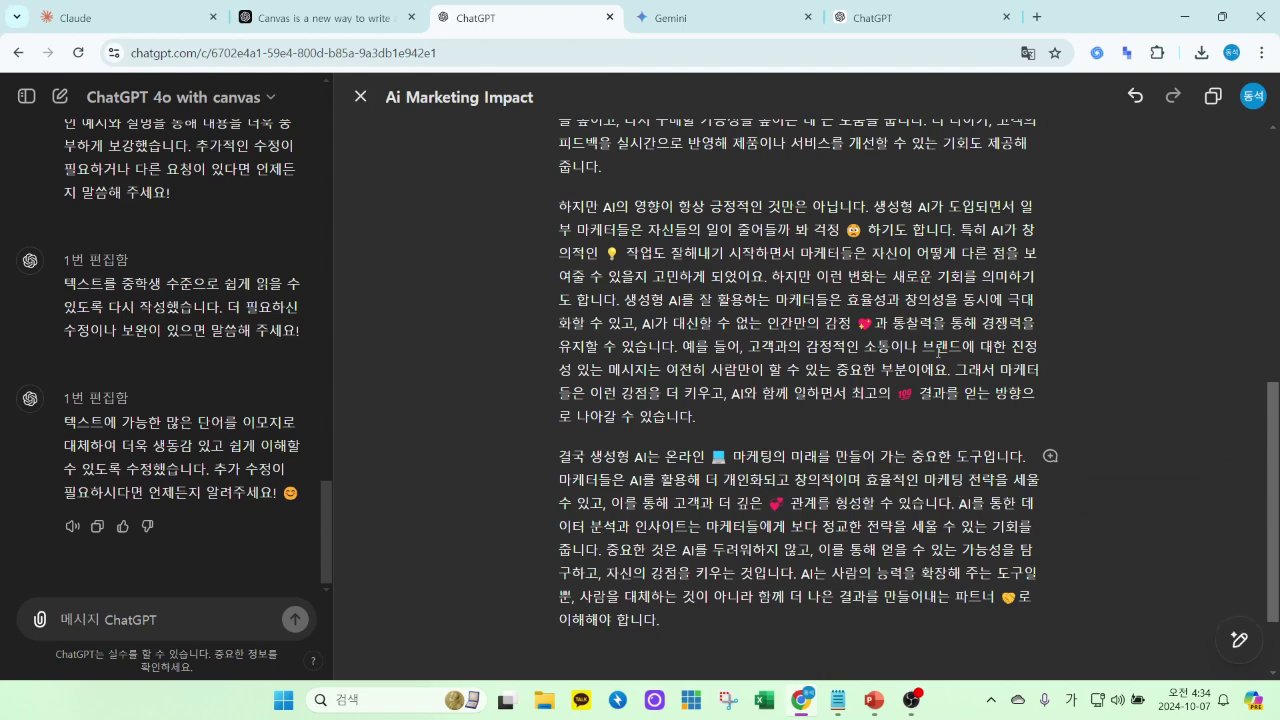
{"action": "scroll", "coordinate": [900, 400], "scroll_direction": "up", "scroll_amount": 5}
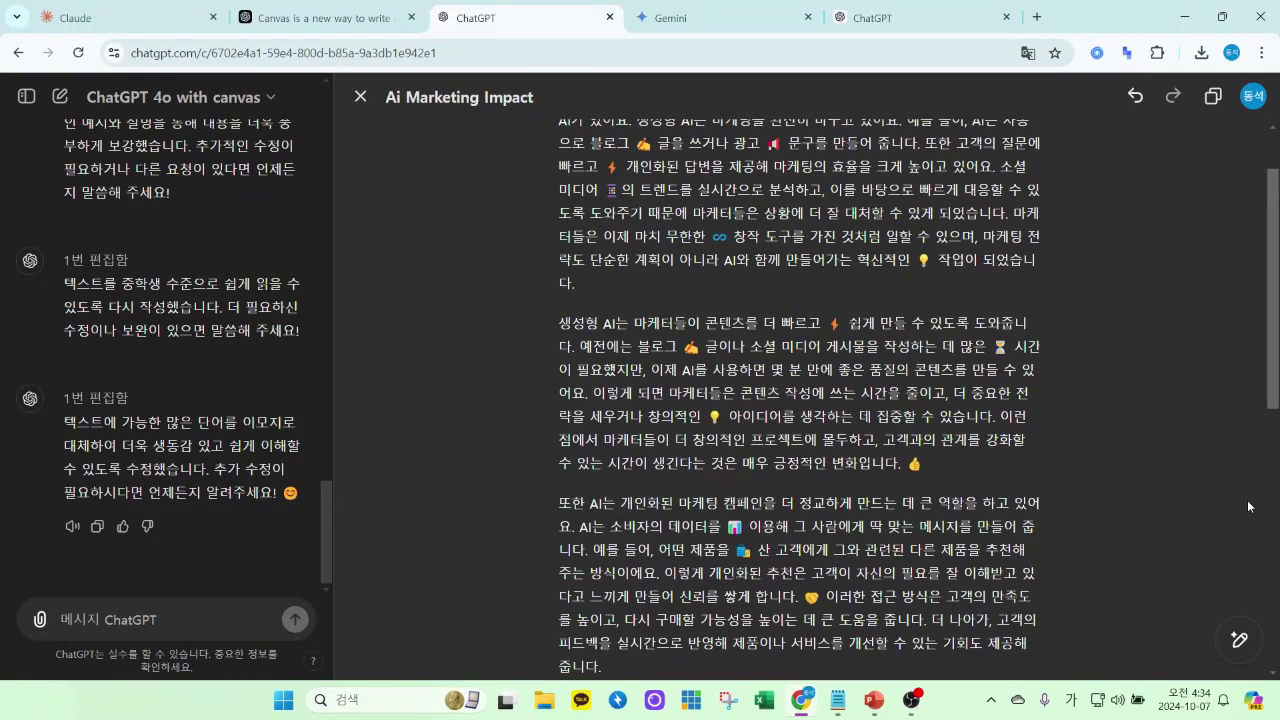
{"action": "scroll", "coordinate": [1121, 490], "scroll_direction": "up", "scroll_amount": 1}
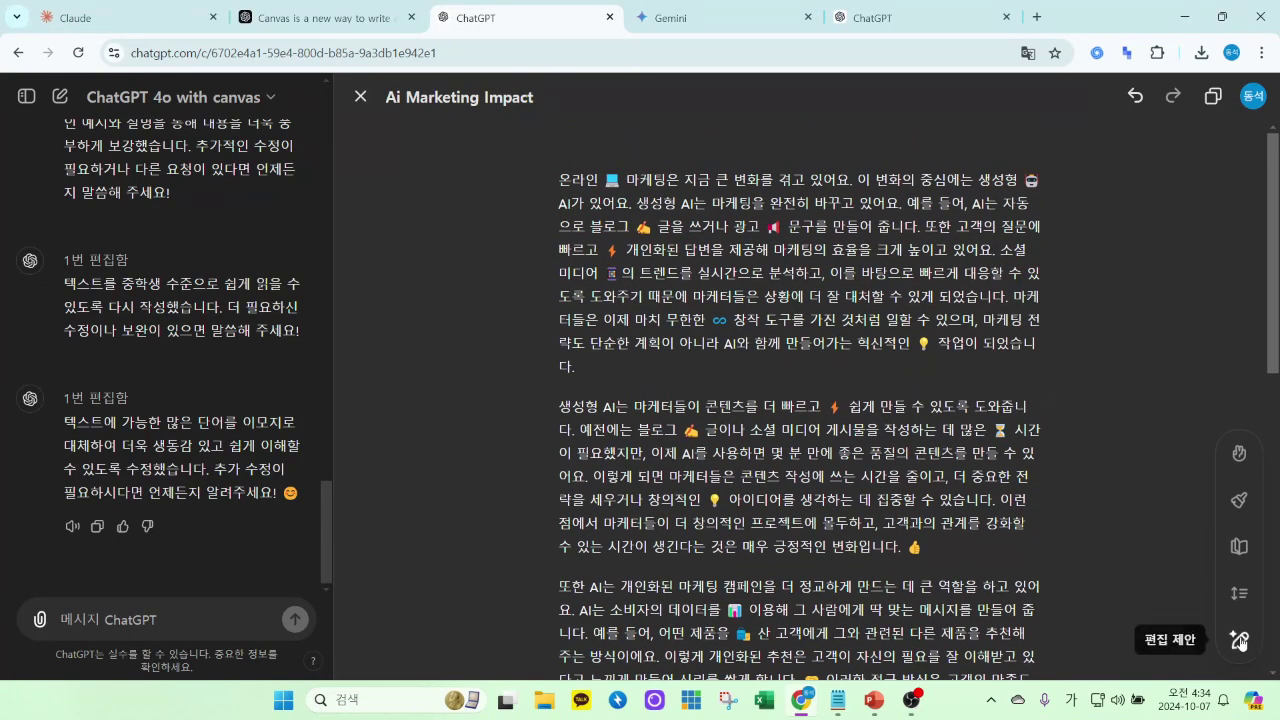
{"action": "left_click", "coordinate": [1239, 502]}
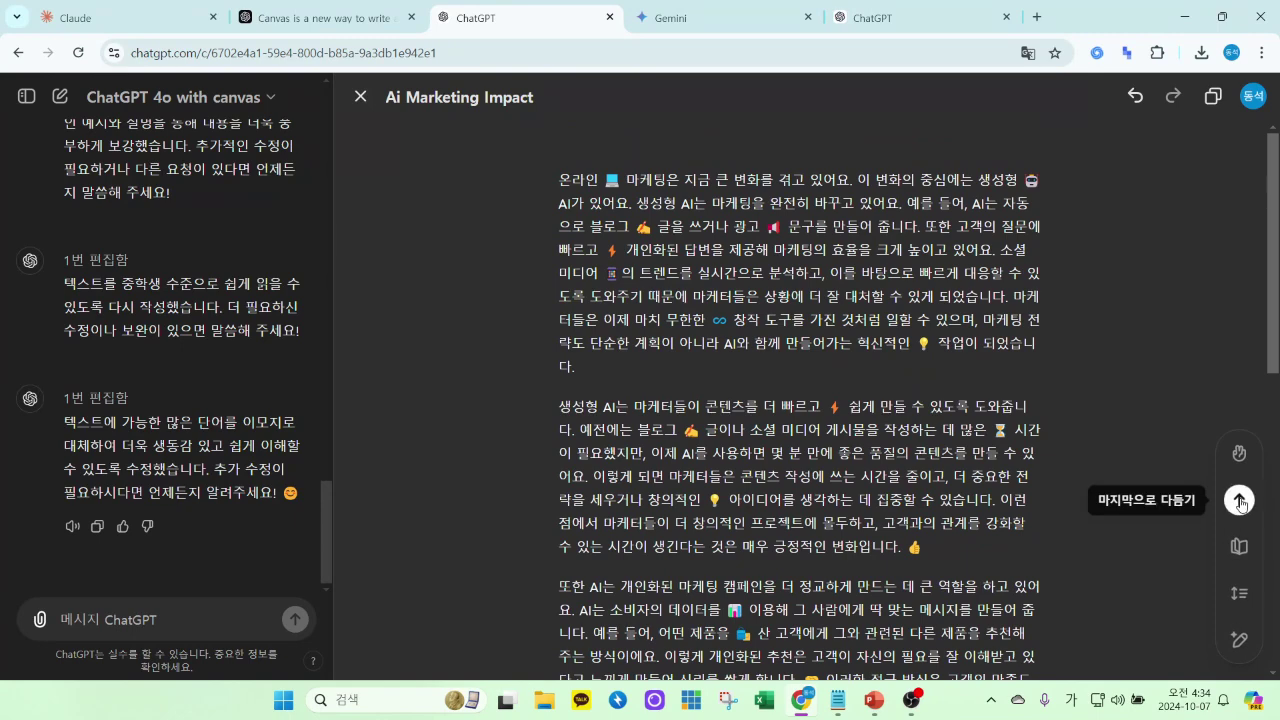
{"action": "left_click", "coordinate": [1239, 502]}
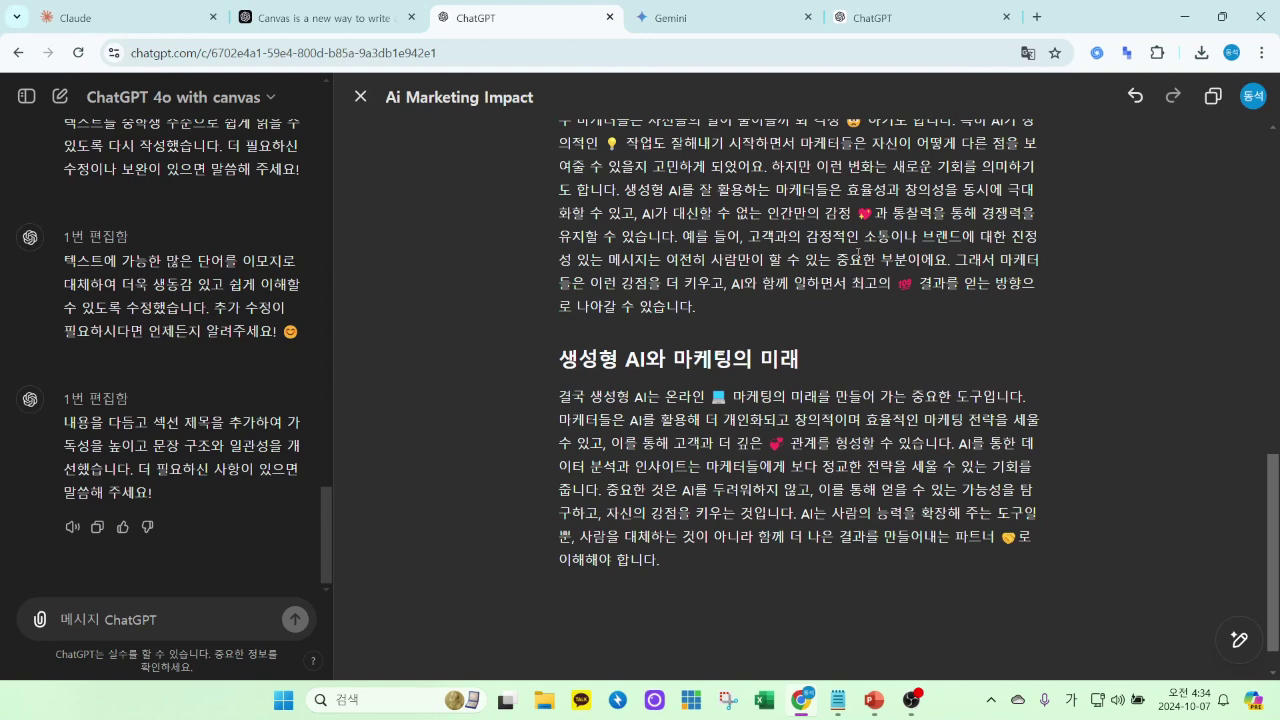
{"action": "scroll", "coordinate": [840, 318], "scroll_direction": "up", "scroll_amount": 2}
{"action": "scroll", "coordinate": [840, 318], "scroll_direction": "up", "scroll_amount": 2}
In the other ChatGPT chat with the REVIEW article prompt, attach the three prompt engineering PDFs ("프롬프트 엔지니어링" 원칙, 패턴 and 효과) from the computer.
{"action": "left_click", "coordinate": [886, 18]}
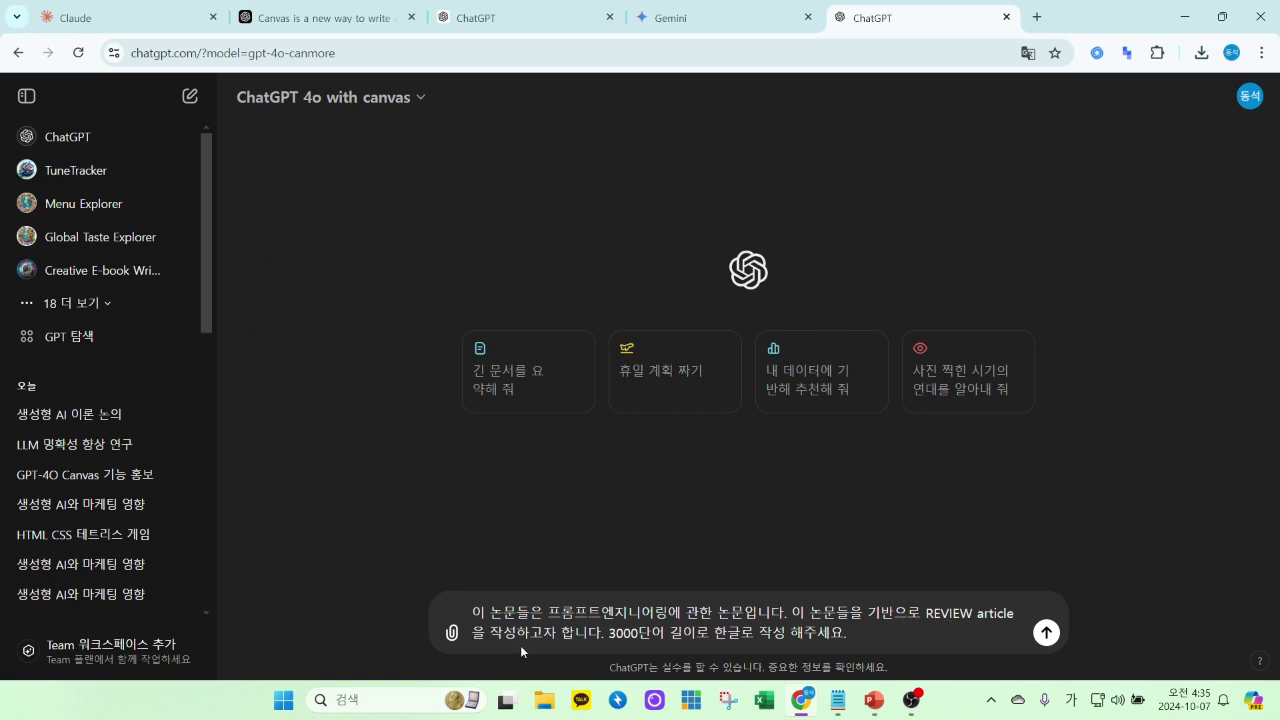
{"action": "left_click", "coordinate": [452, 634]}
{"action": "left_click", "coordinate": [512, 589]}
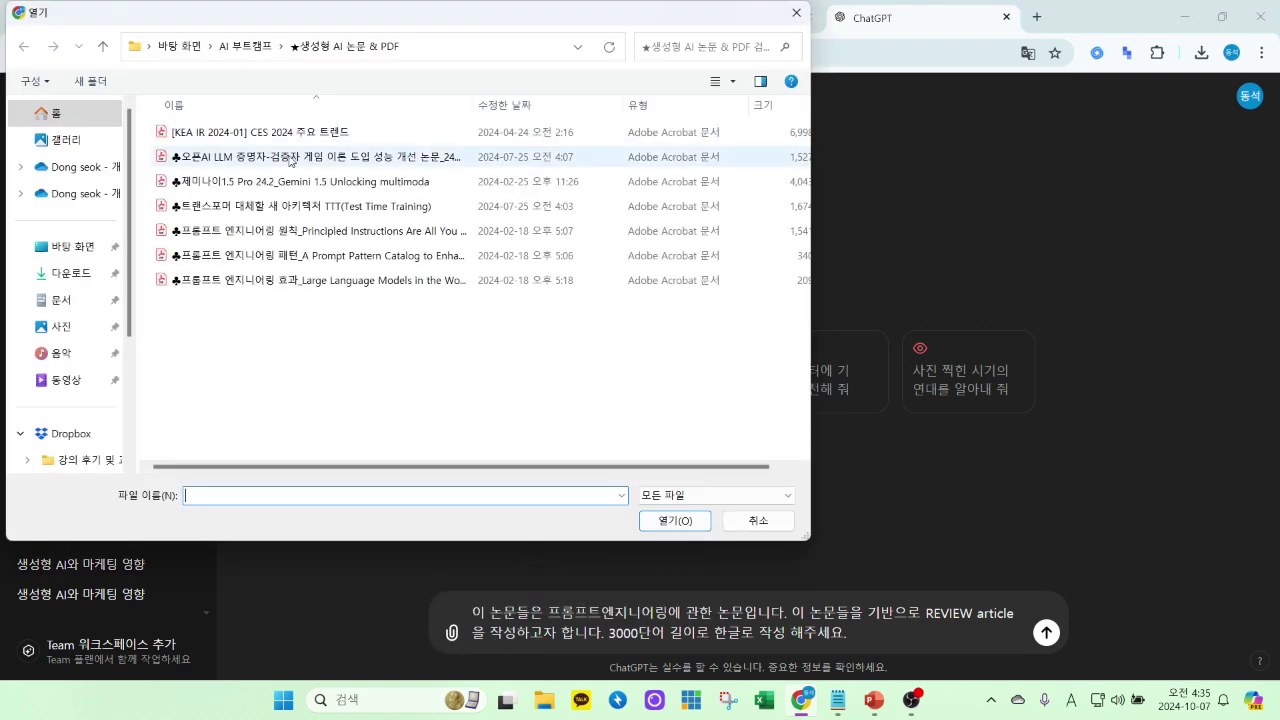
{"action": "left_click", "coordinate": [256, 206]}
{"action": "left_click", "coordinate": [256, 231], "text": "ctrl"}
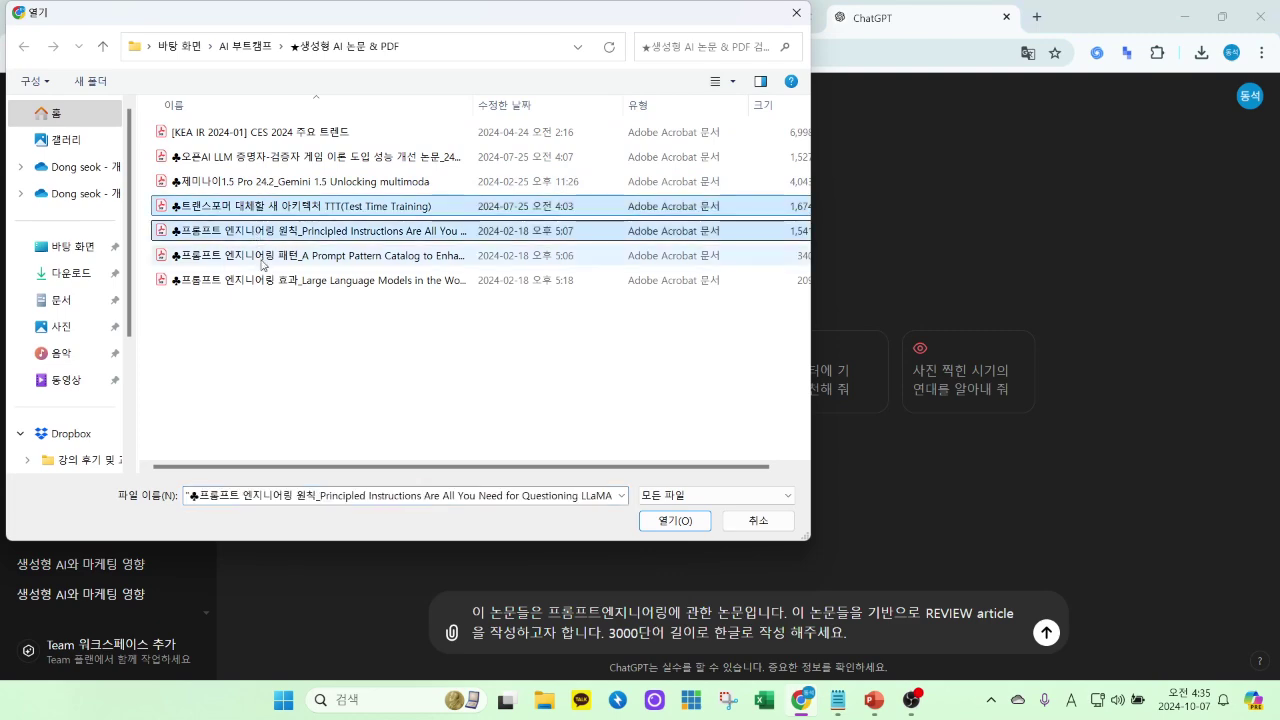
{"action": "left_click", "coordinate": [266, 256], "text": "ctrl"}
{"action": "left_click", "coordinate": [300, 280], "text": "ctrl"}
{"action": "left_click", "coordinate": [345, 231], "text": "shift"}
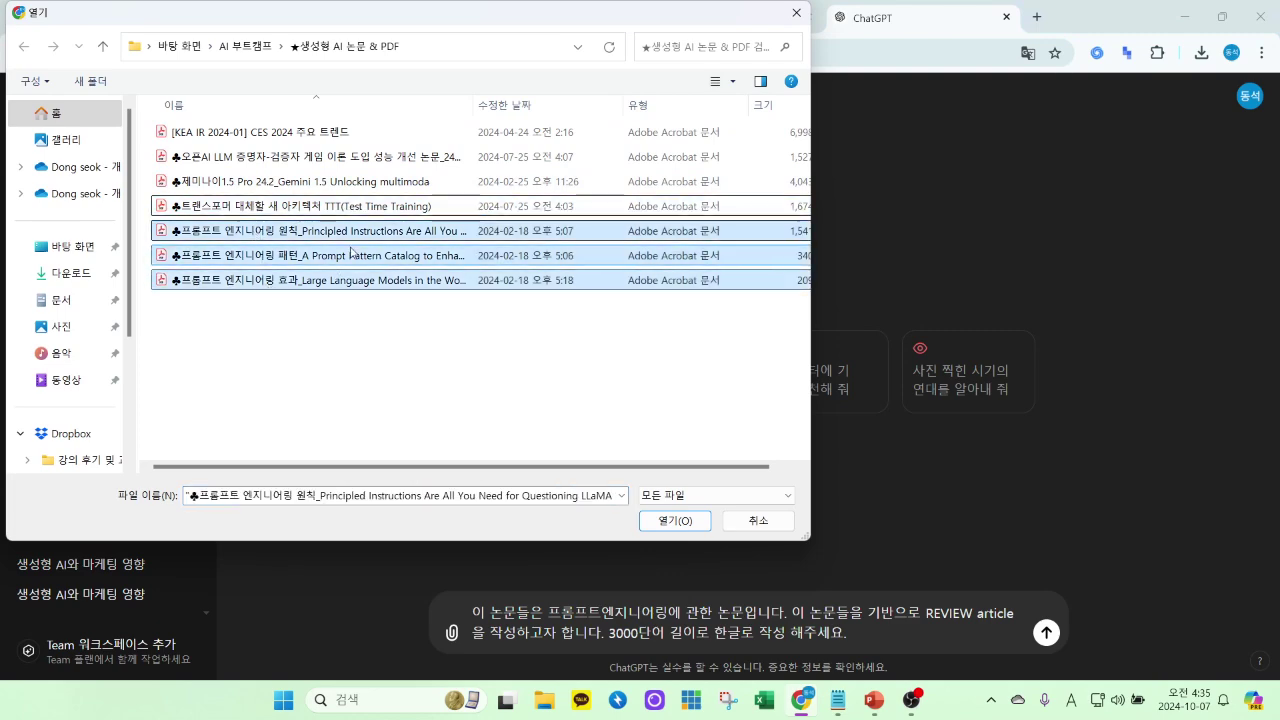
{"action": "left_click", "coordinate": [675, 521]}
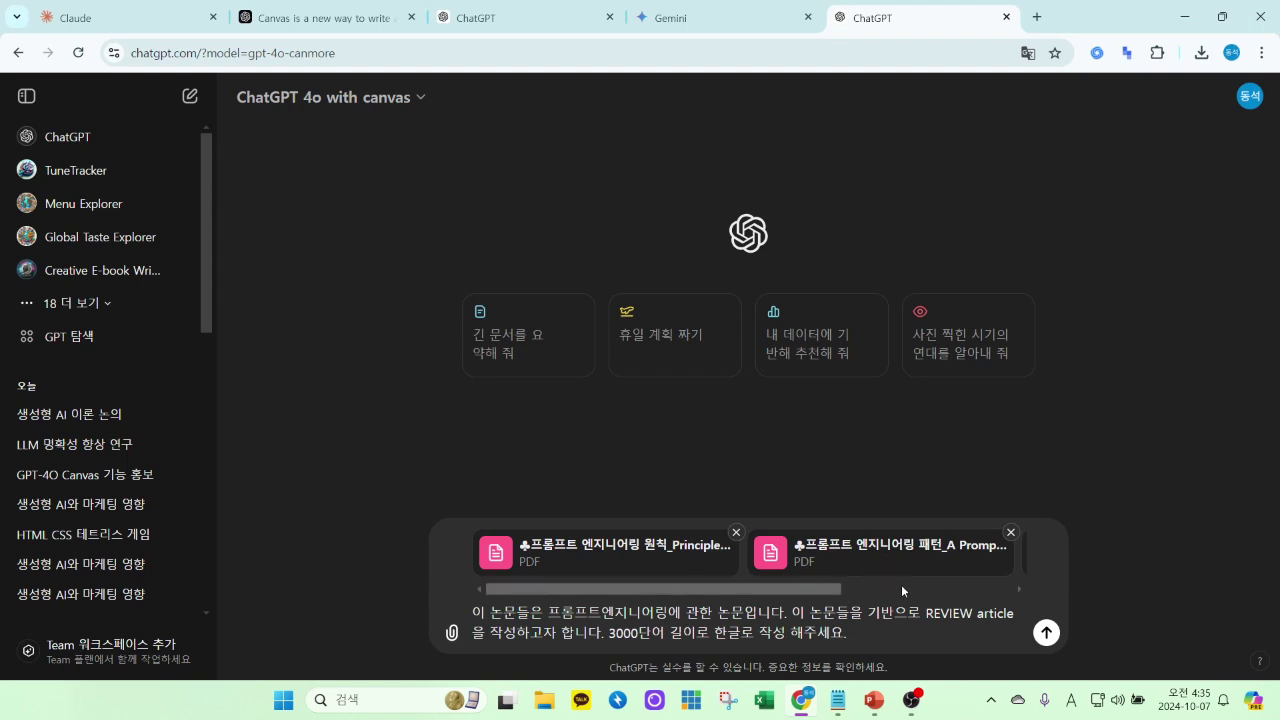
{"action": "left_click_drag", "start_coordinate": [816, 591], "coordinate": [713, 582]}
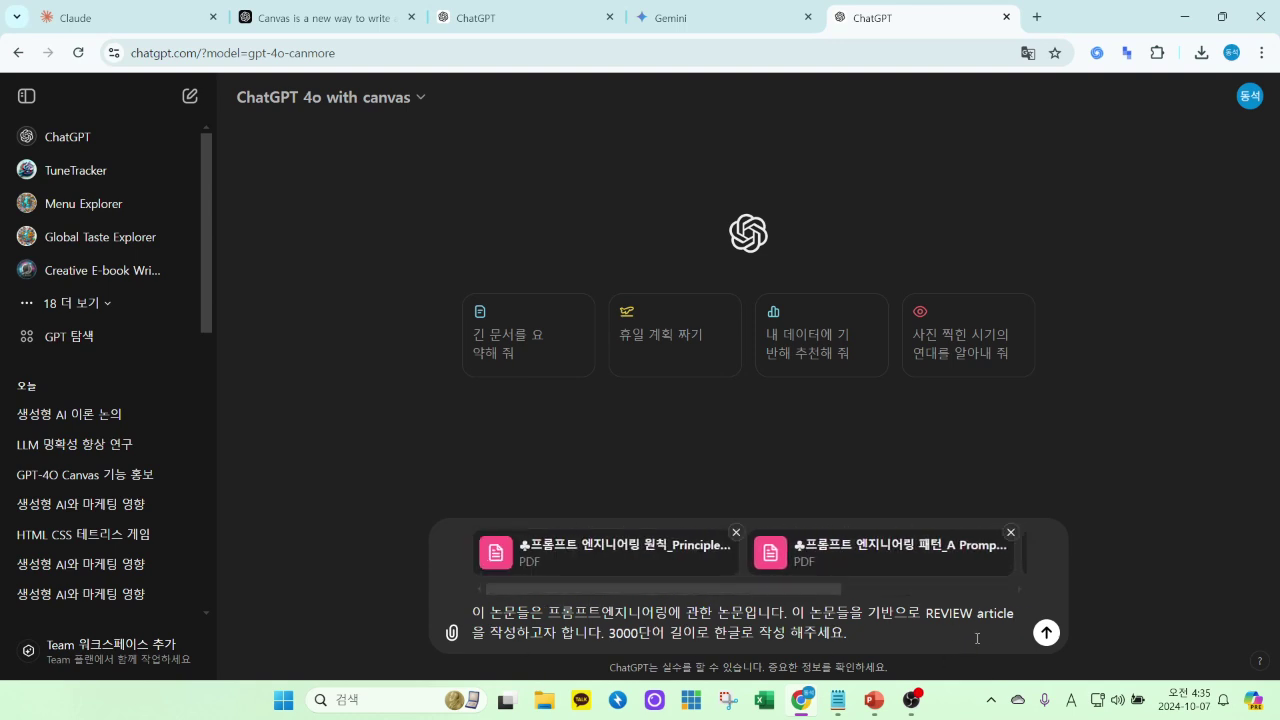
Submit the request to generate the 3000-word Korean REVIEW article from the attached prompt engineering PDFs.
{"action": "left_click", "coordinate": [1047, 637]}
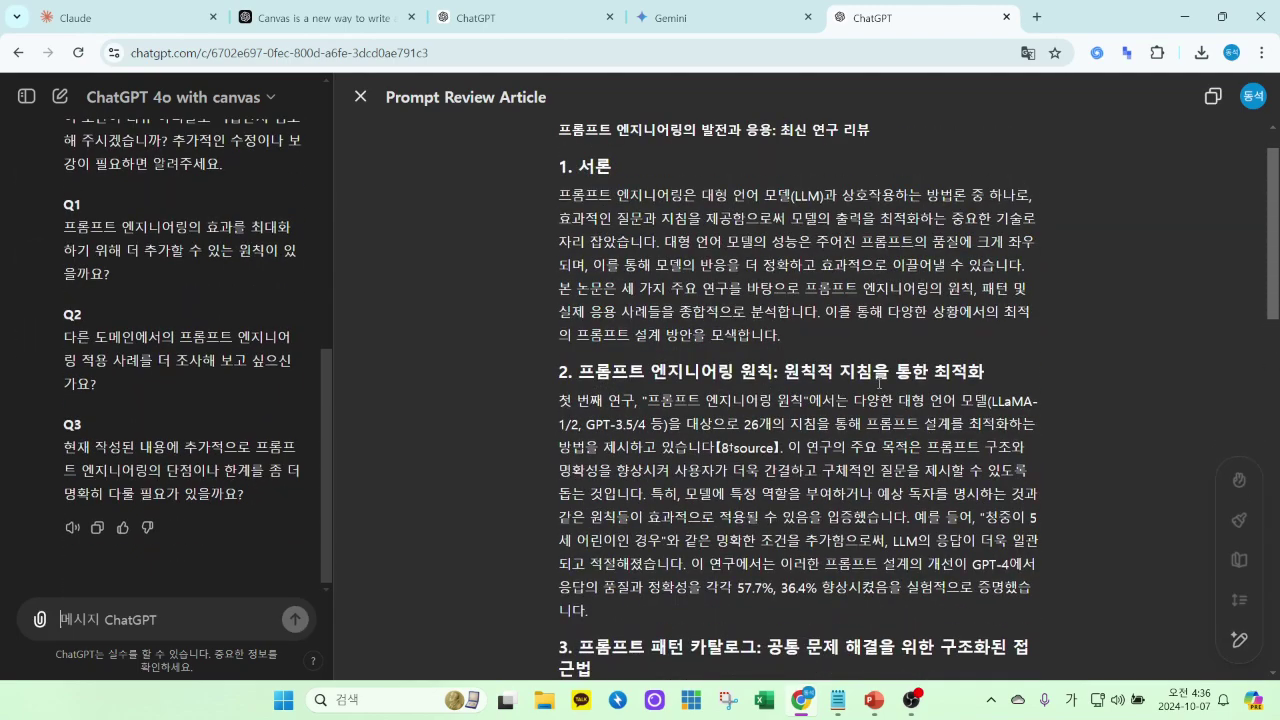
Rewrite the review article at the lowest reading level, for young children (유아), and look over the simplified text.
{"action": "mouse_move", "coordinate": [1240, 640]}
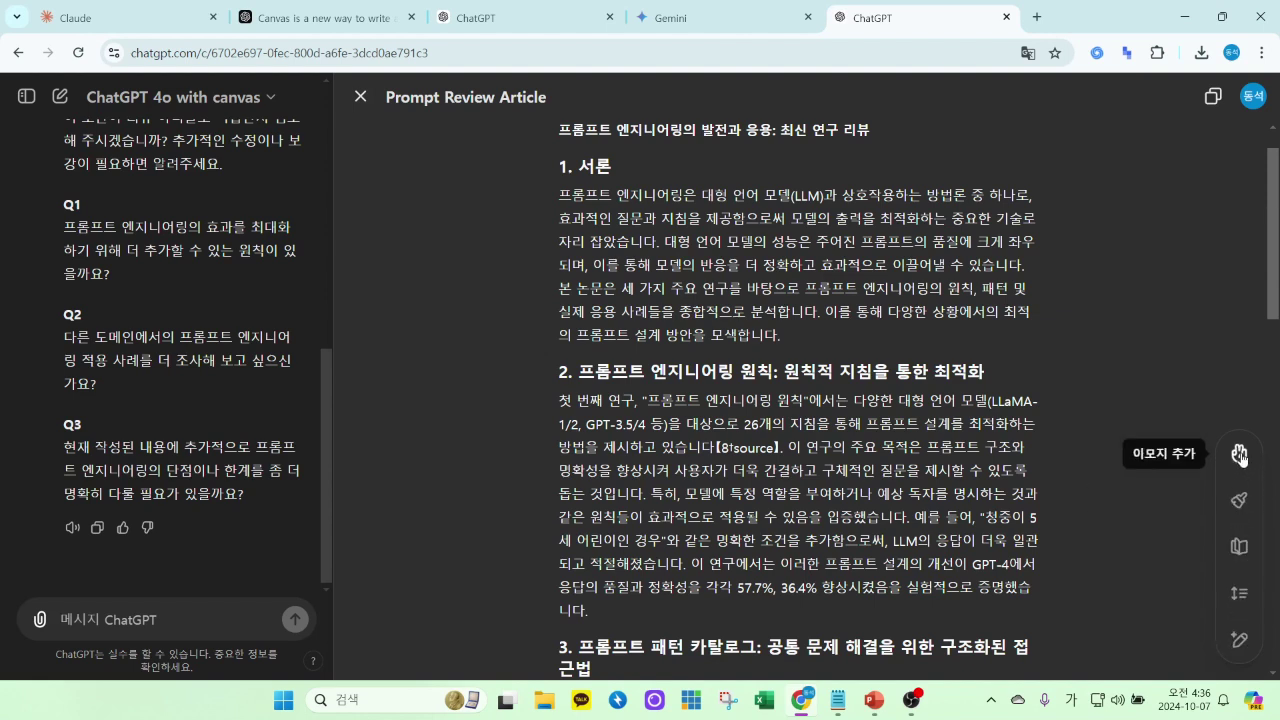
{"action": "left_click", "coordinate": [1238, 543]}
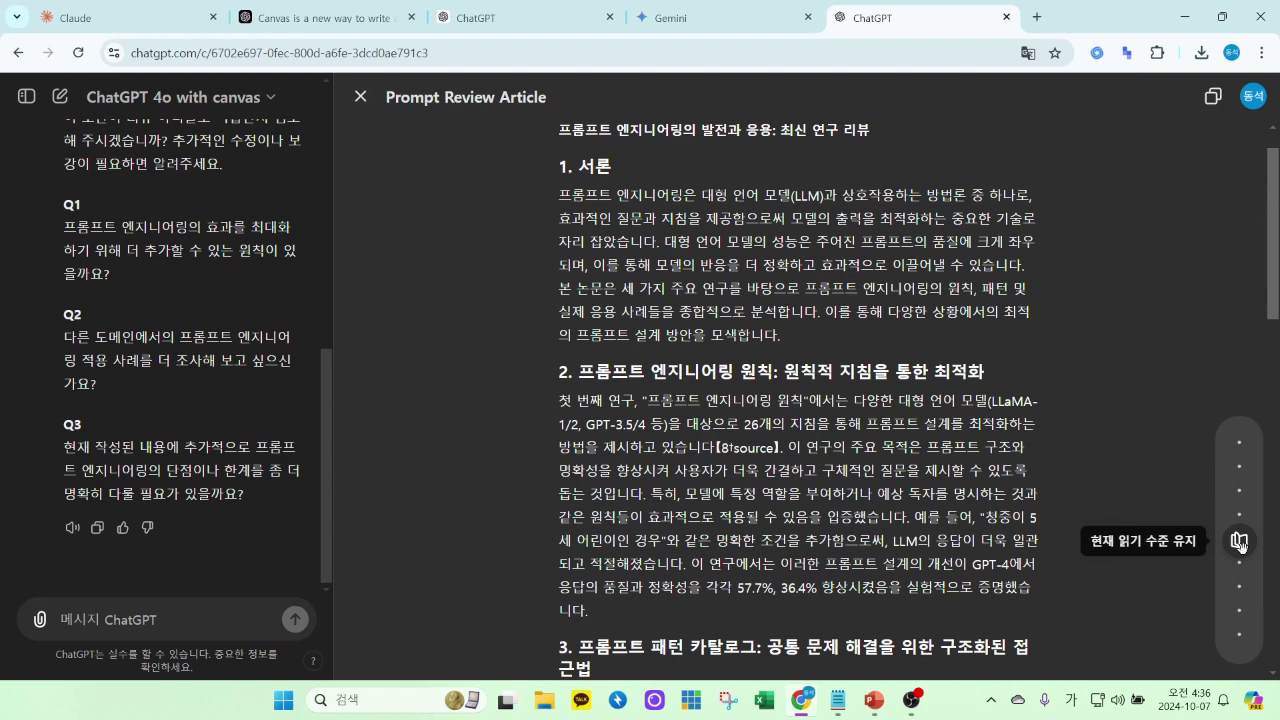
{"action": "left_click_drag", "start_coordinate": [1240, 544], "coordinate": [1248, 662]}
{"action": "left_click", "coordinate": [1240, 641]}
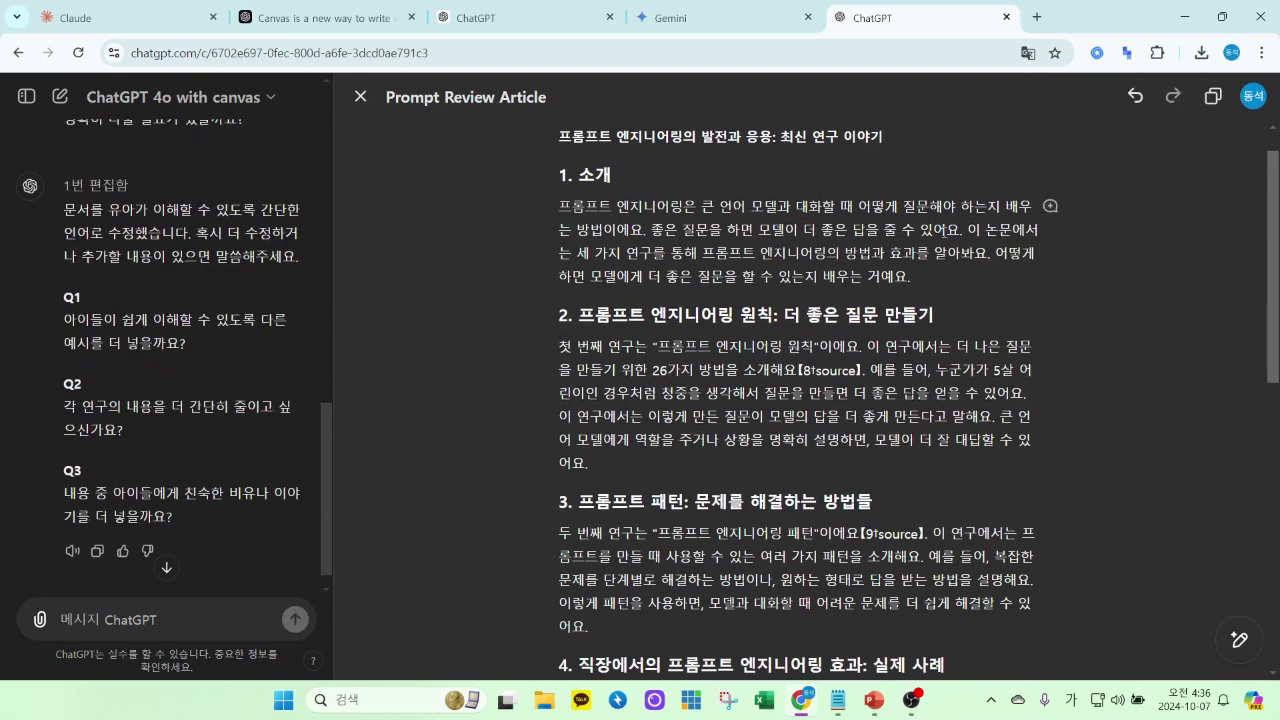
{"action": "scroll", "coordinate": [819, 243], "scroll_direction": "down", "scroll_amount": 9}
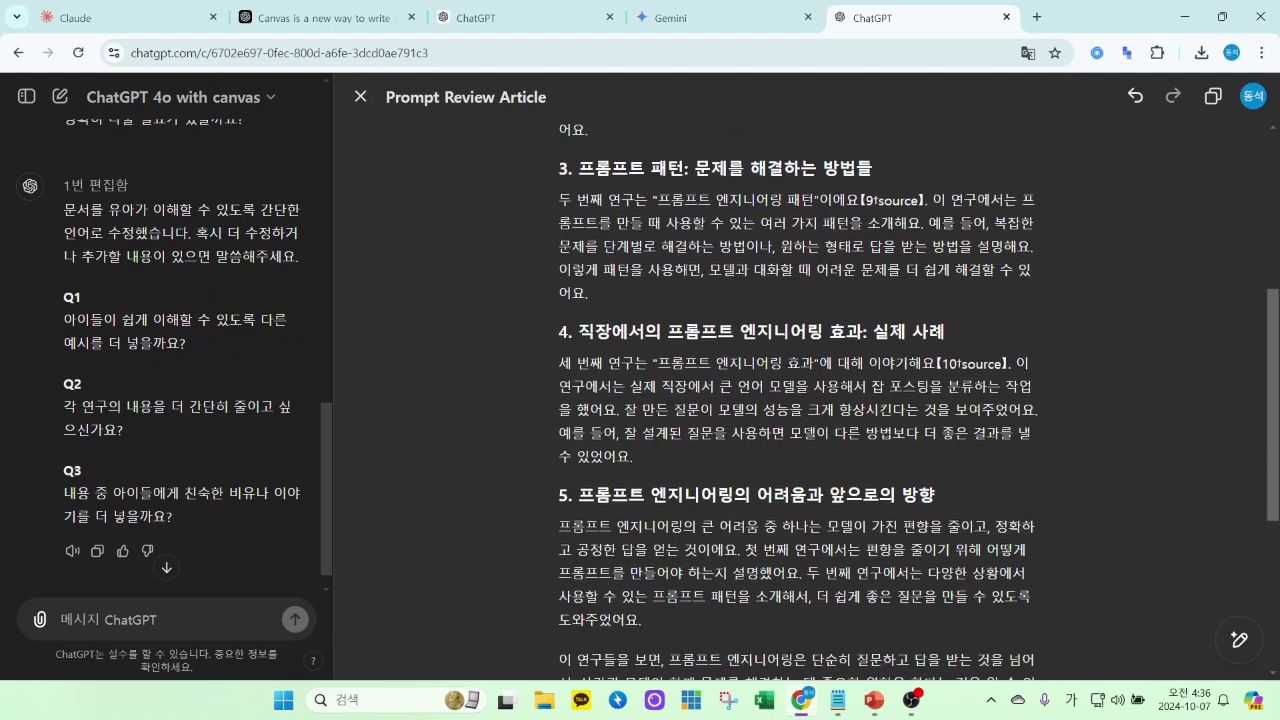
{"action": "scroll", "coordinate": [815, 440], "scroll_direction": "up", "scroll_amount": 10}
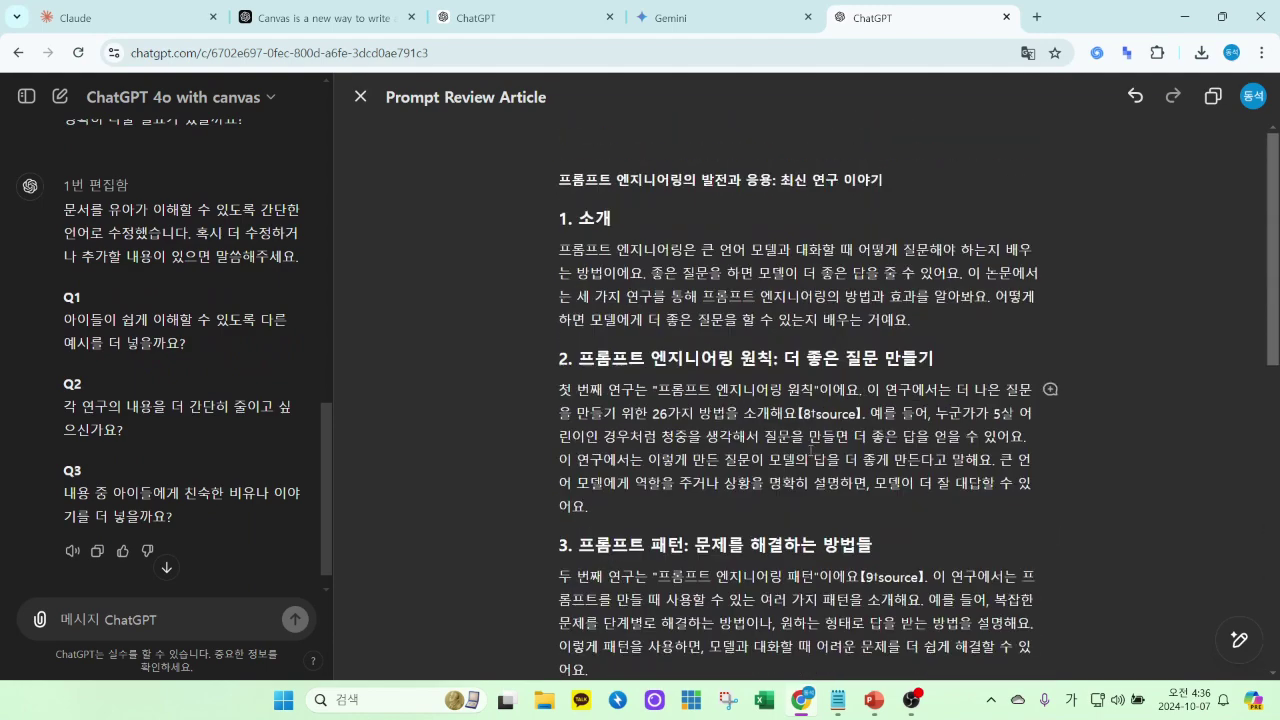
Expand the article by applying the "가장 길게" length setting.
{"action": "mouse_move", "coordinate": [1240, 610]}
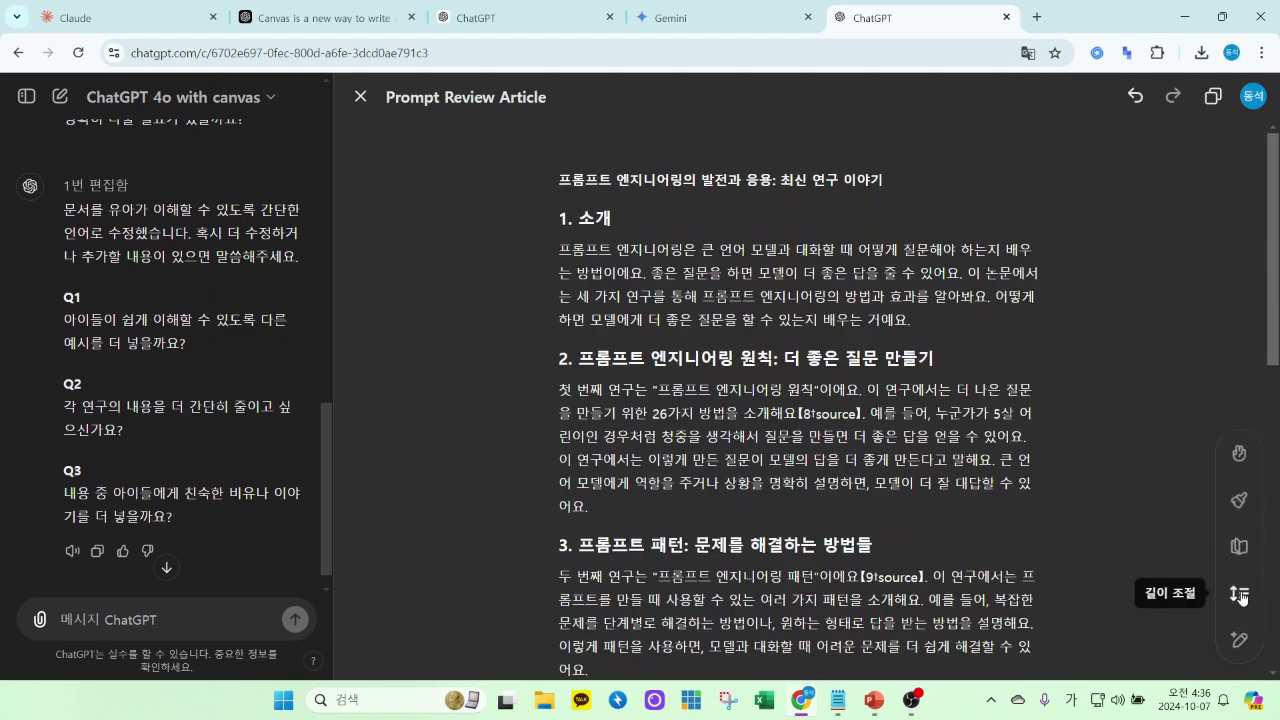
{"action": "left_click", "coordinate": [1245, 605]}
{"action": "left_click_drag", "start_coordinate": [1238, 527], "coordinate": [1239, 447]}
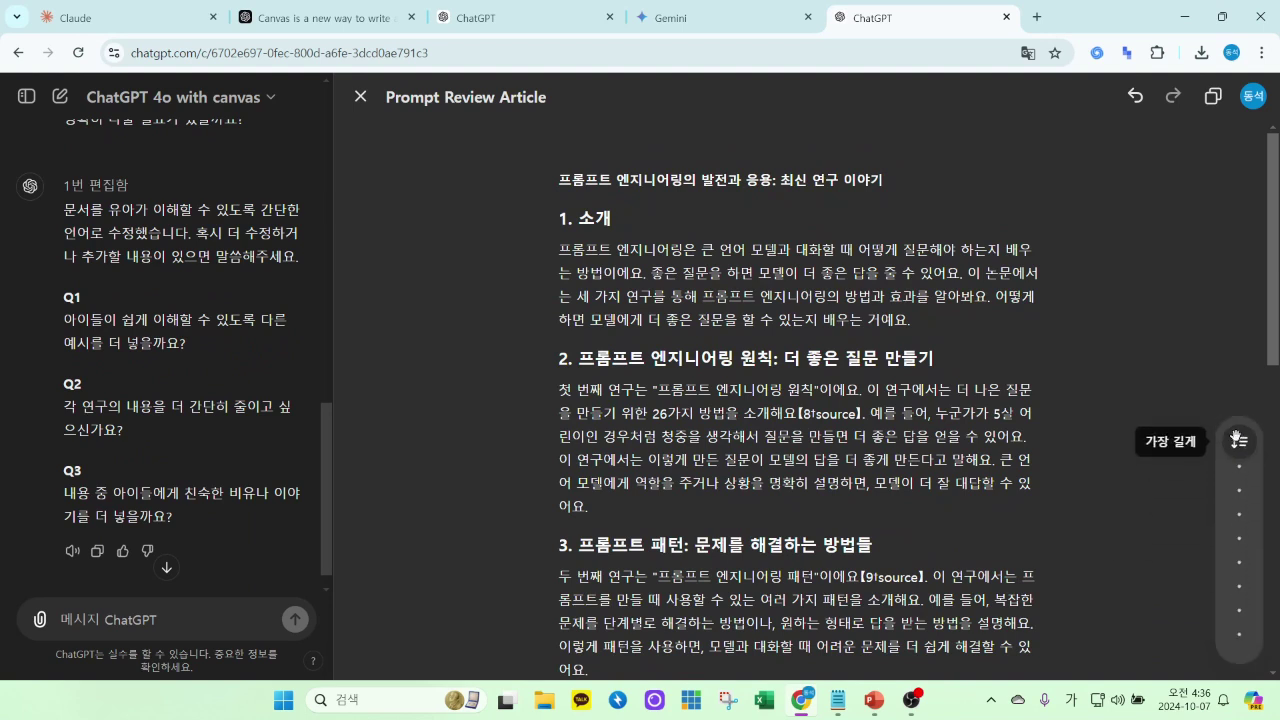
{"action": "left_click", "coordinate": [1239, 442]}
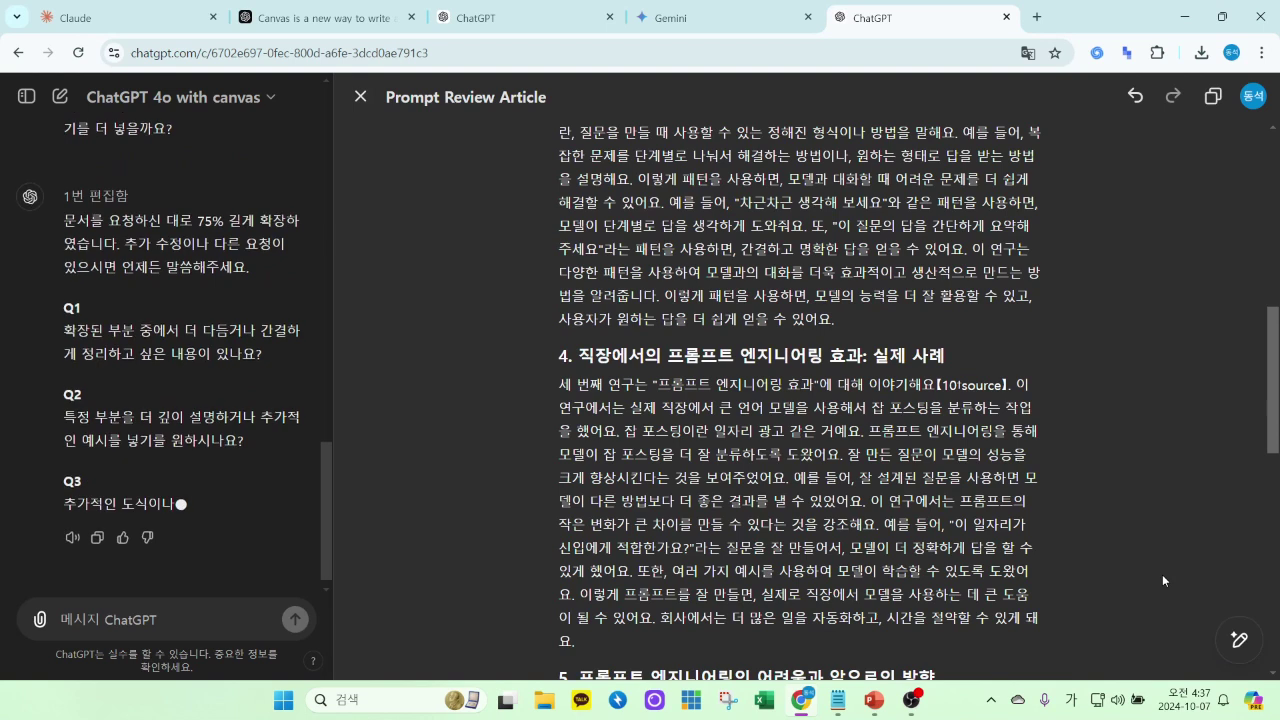
Preview the "대학원생" reading level option for the article.
{"action": "mouse_move", "coordinate": [1241, 640]}
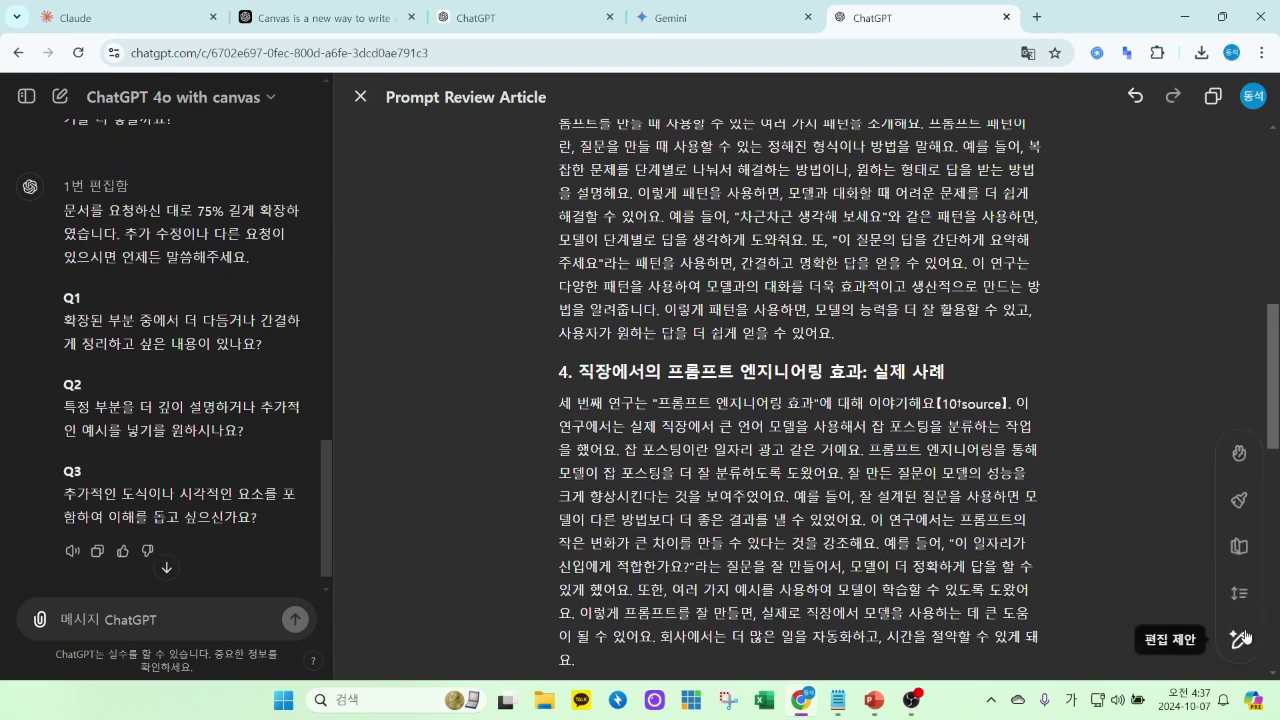
{"action": "left_click", "coordinate": [1239, 546]}
{"action": "left_click_drag", "start_coordinate": [1239, 546], "coordinate": [1230, 445]}
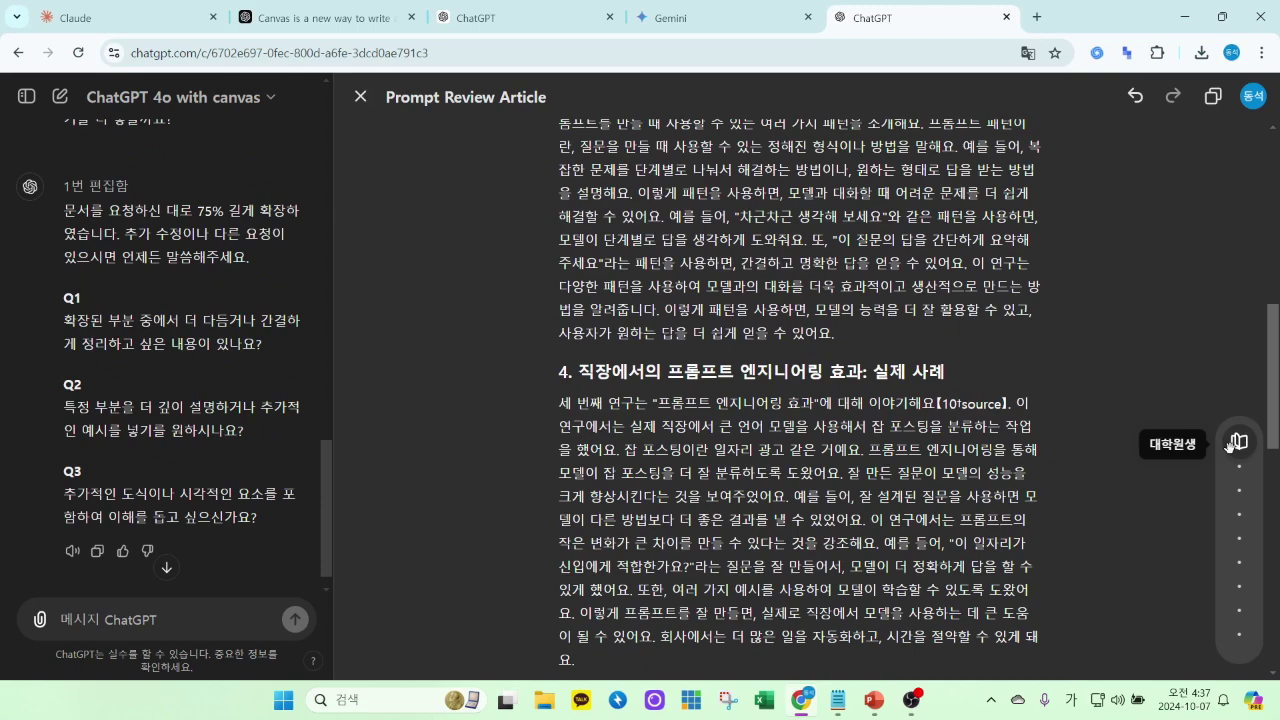
{"action": "left_click_drag", "start_coordinate": [1230, 445], "coordinate": [1233, 450]}
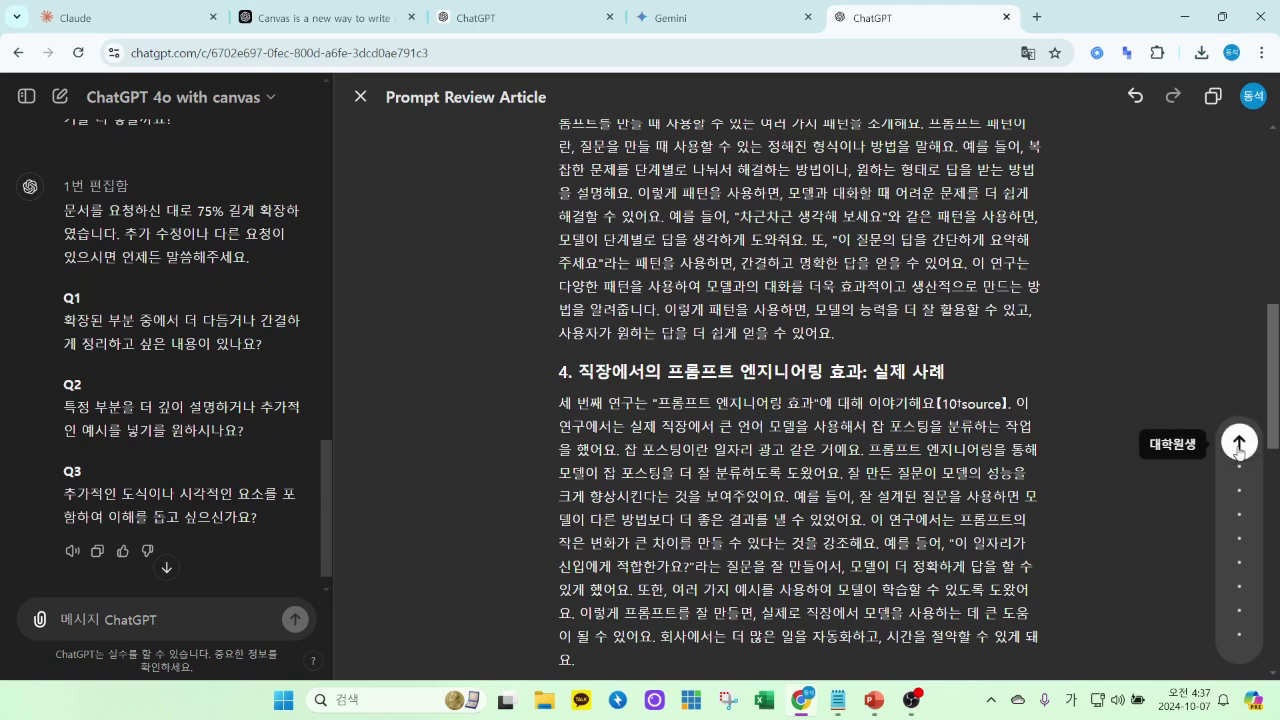
{"action": "scroll", "coordinate": [842, 460], "scroll_direction": "up", "scroll_amount": 7}
{"action": "scroll", "coordinate": [838, 460], "scroll_direction": "down", "scroll_amount": 12}
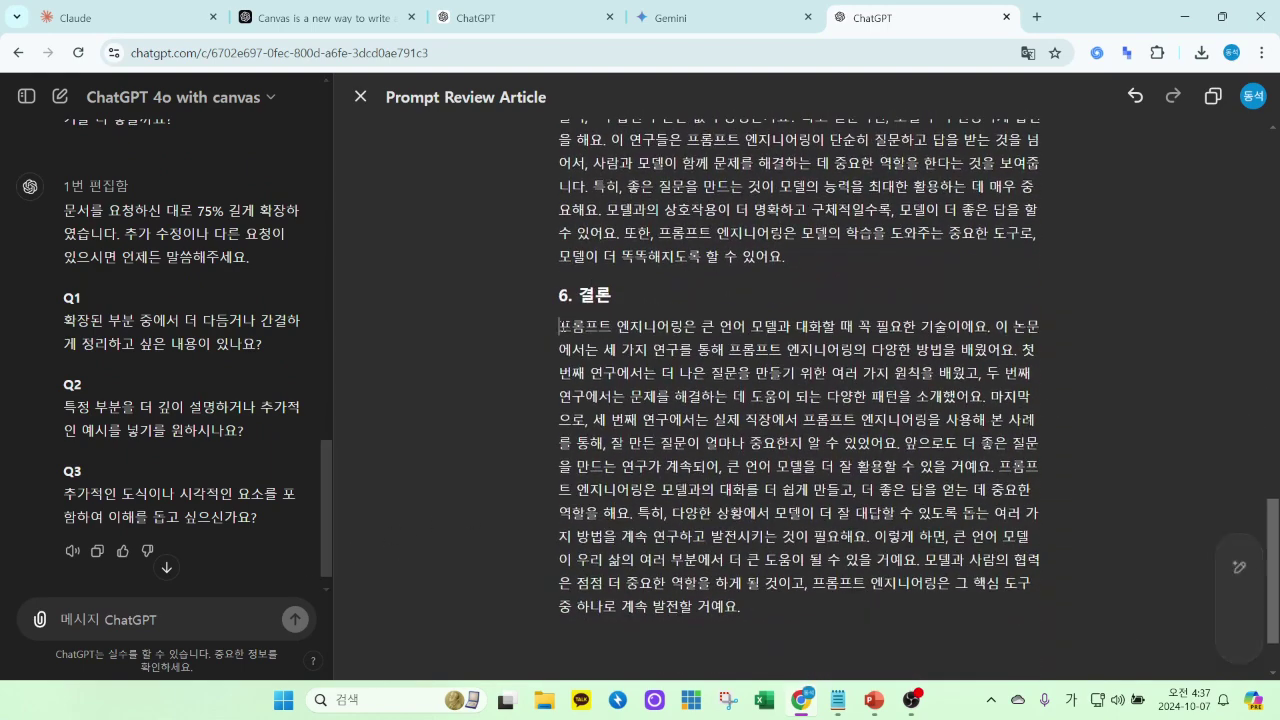
{"action": "triple_click", "coordinate": [1027, 548]}
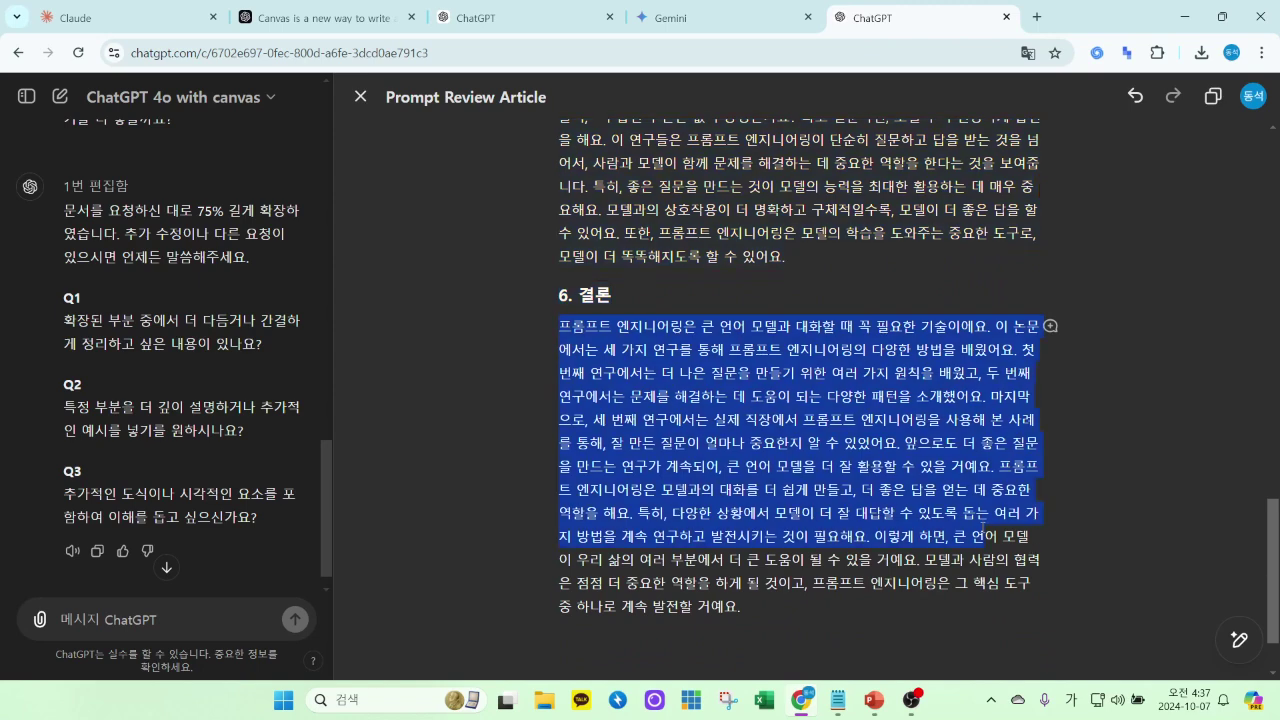
{"action": "left_click", "coordinate": [1050, 326]}
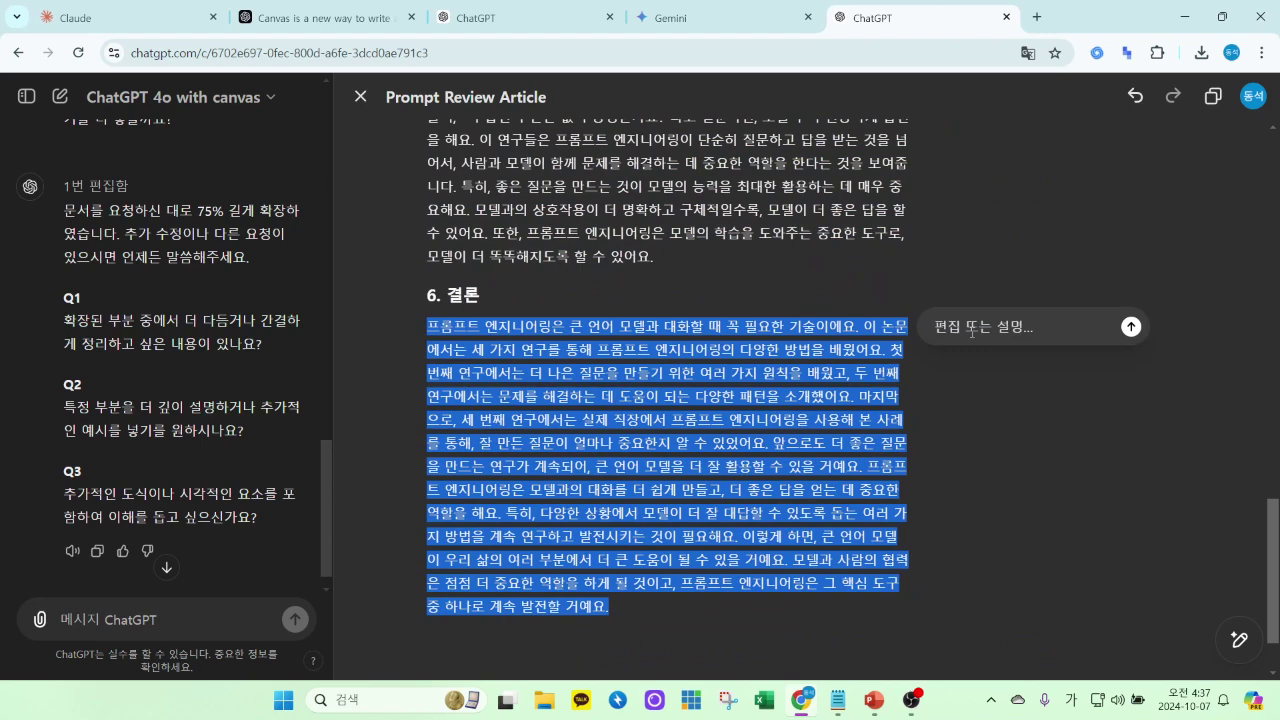
{"action": "left_click", "coordinate": [996, 472]}
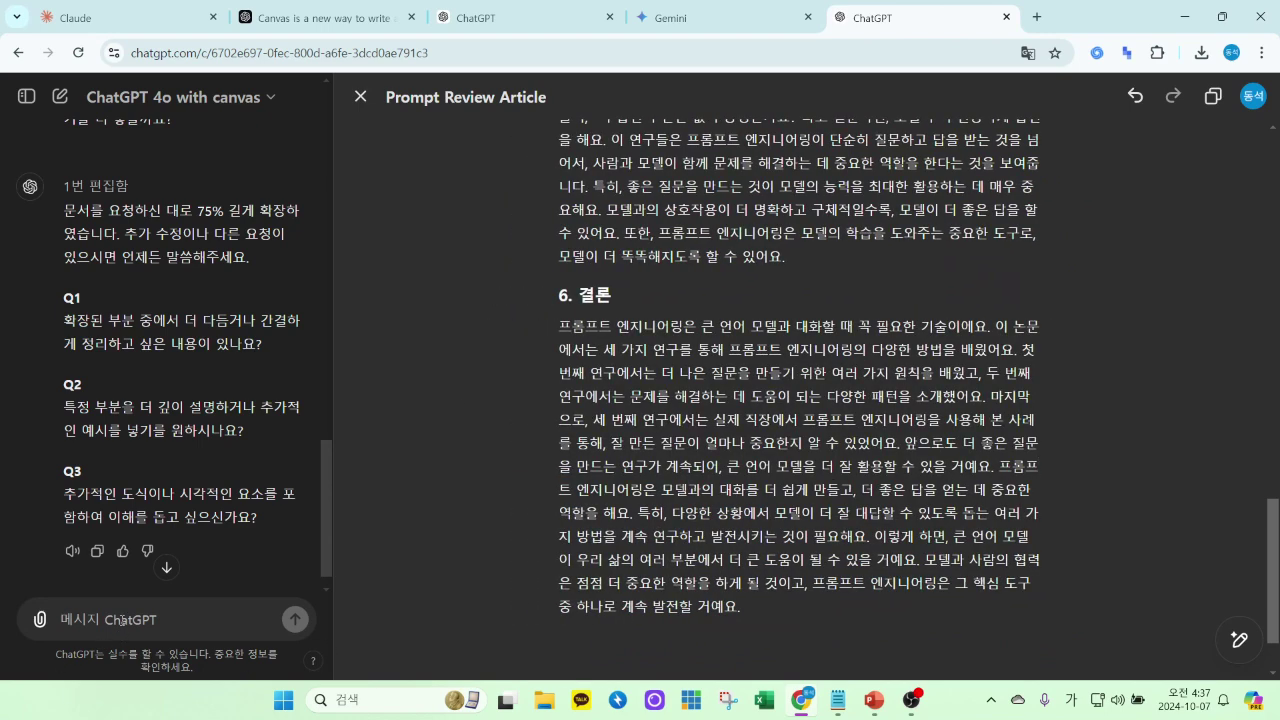
Send the request "위 내용의 아티클을 서론-본론-결론 으로 보다 상세하게 작성해서 정리해줘" and look through the restructured article.
{"action": "type", "text": "위 ㄴ"}
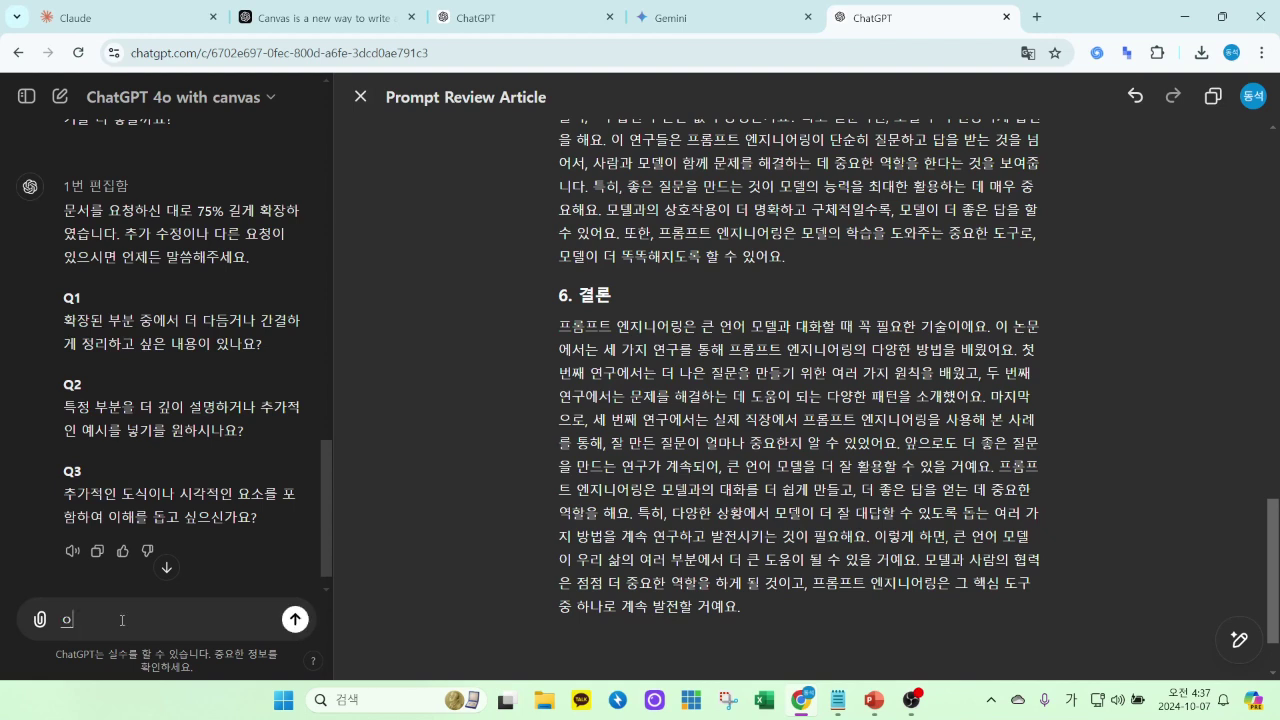
{"action": "type", "text": "용의 아티클ㄹ"}
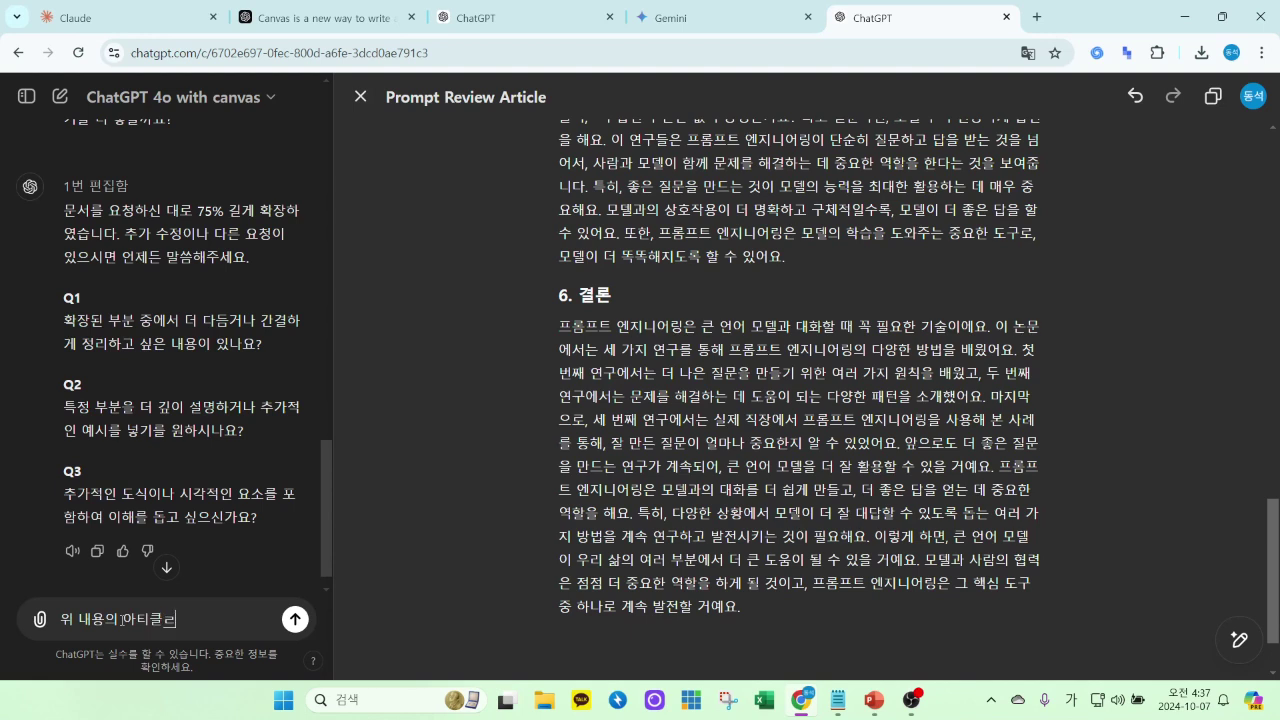
{"action": "type", "text": "을 서론-본론-결론으로 "}
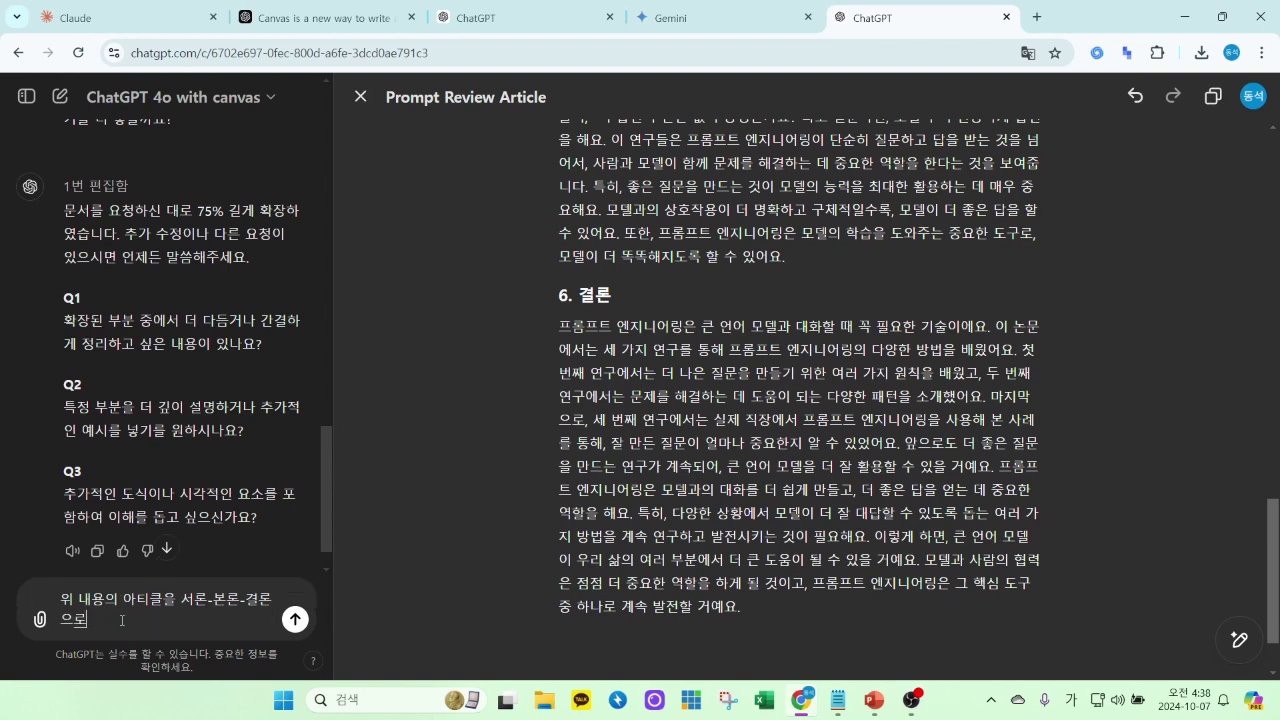
{"action": "type", "text": "보다 상세하게"}
{"action": "type", "text": " 작성해서 정리해줘"}
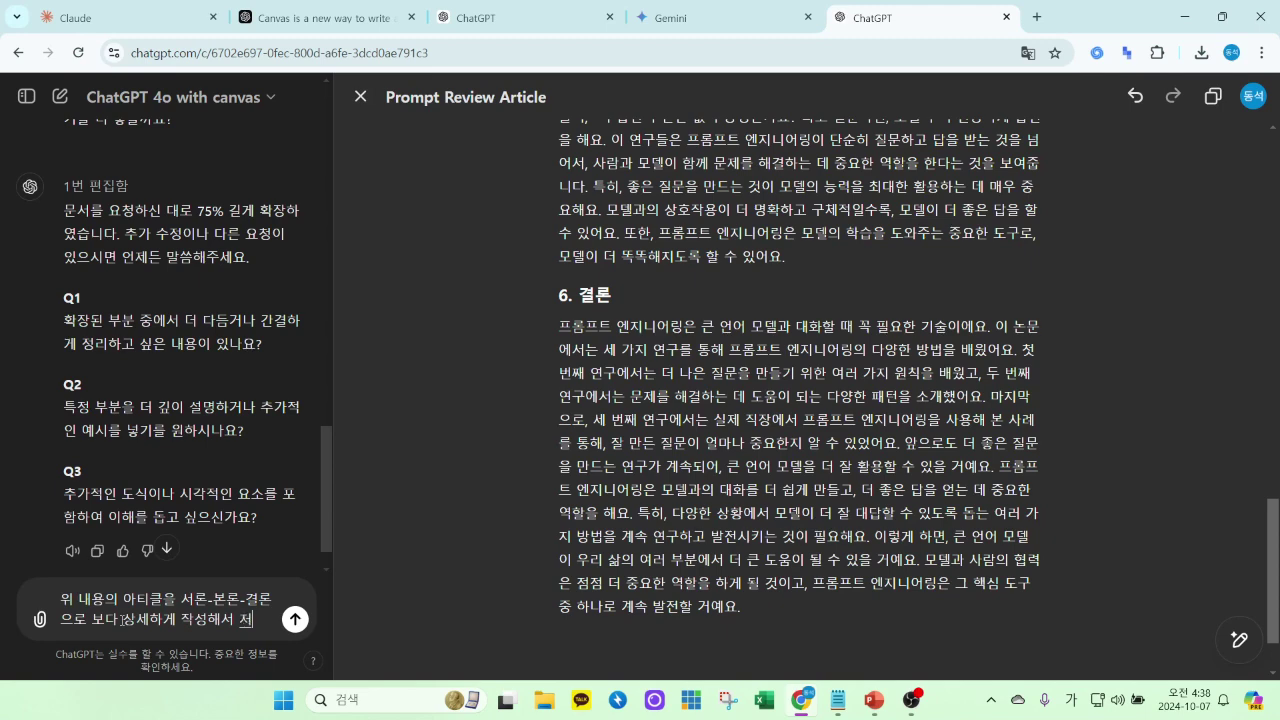
{"action": "key", "text": "Return"}
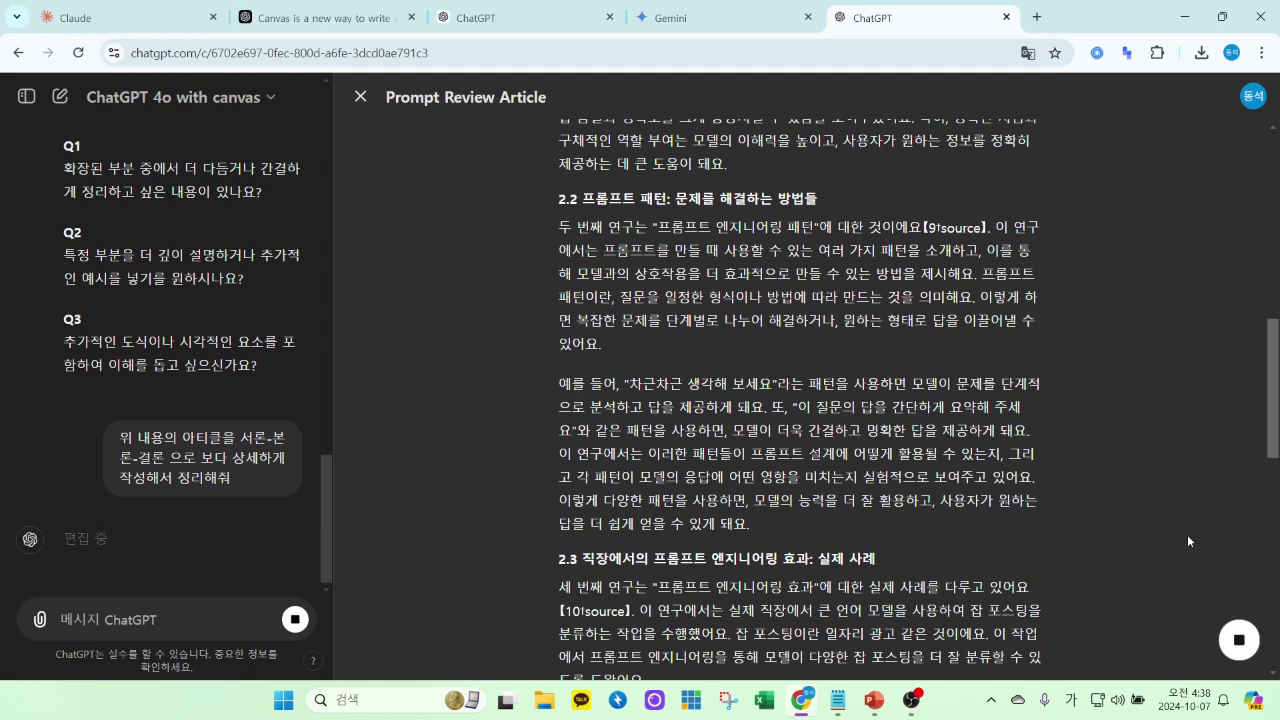
{"action": "scroll", "coordinate": [857, 467], "scroll_direction": "down", "scroll_amount": 3}
{"action": "scroll", "coordinate": [857, 467], "scroll_direction": "down", "scroll_amount": 3}
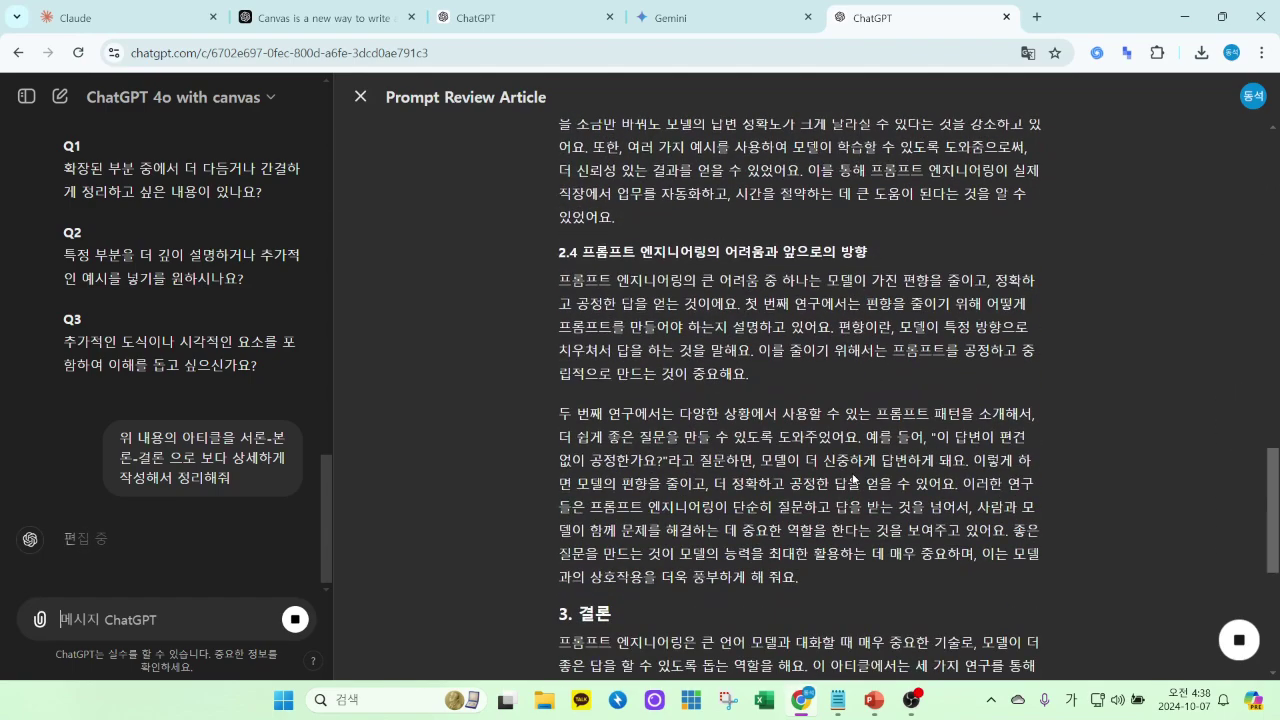